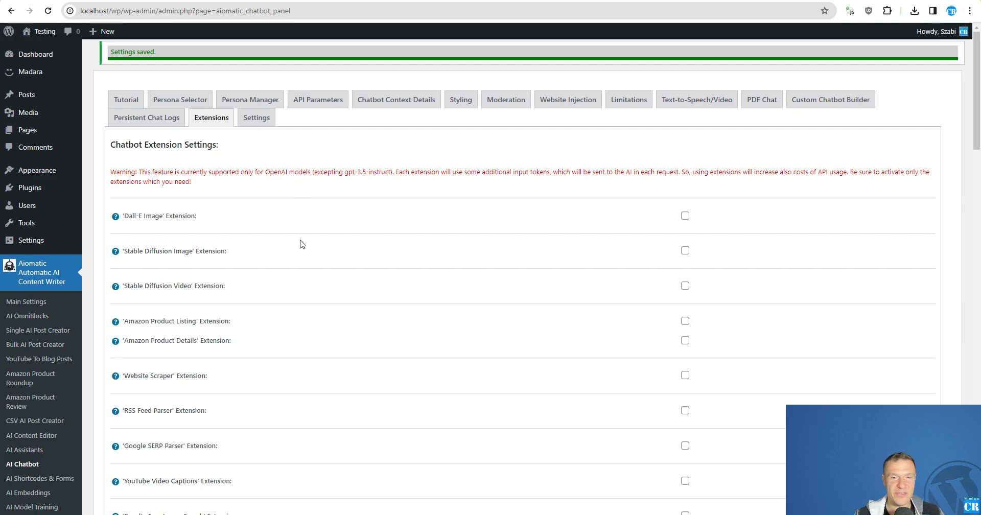
Review the chatbot extensions for images, video, Amazon products, website scraping, RSS feeds and Google SERP parsing.
{"action": "scroll", "coordinate": [304, 246], "scroll_direction": "down", "scroll_amount": 3}
{"action": "scroll", "coordinate": [281, 233], "scroll_direction": "up", "scroll_amount": 2}
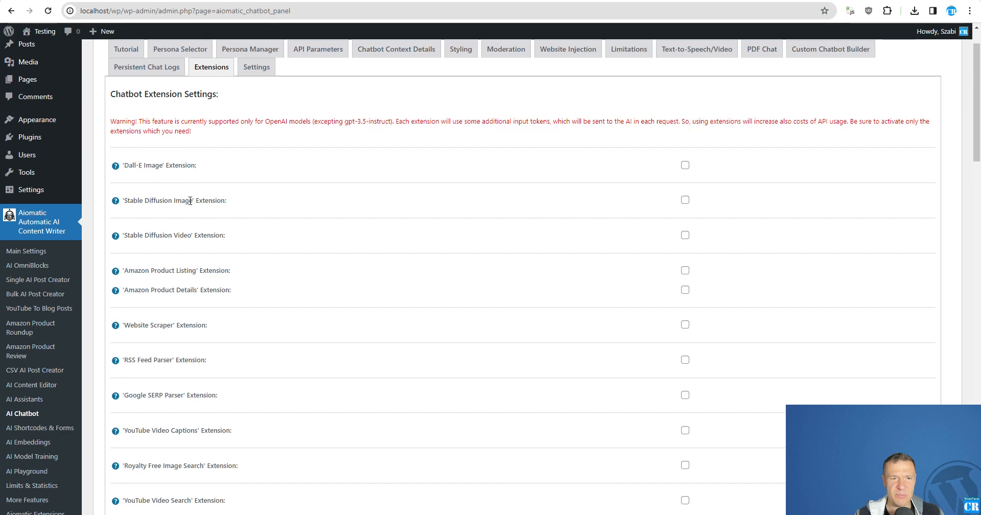
{"action": "scroll", "coordinate": [189, 201], "scroll_direction": "up", "scroll_amount": 1}
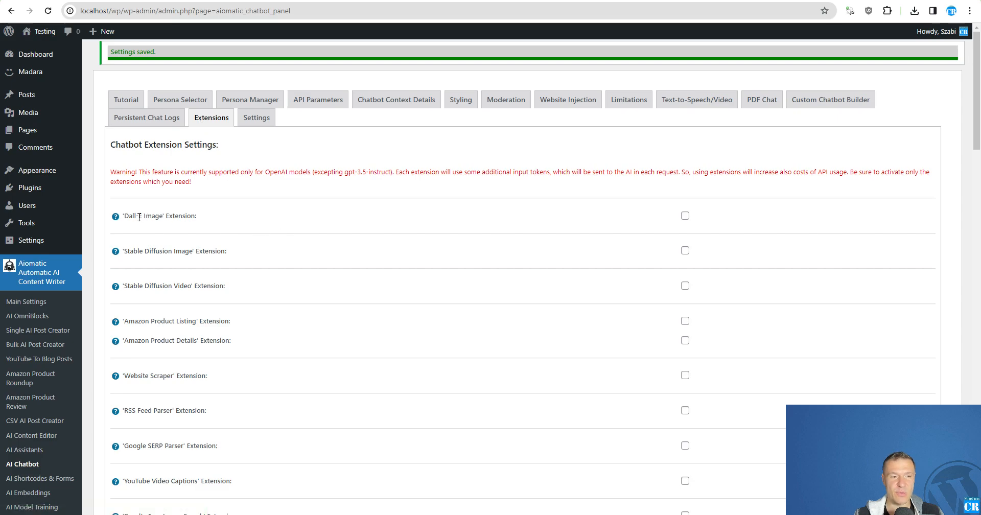
{"action": "left_click_drag", "start_coordinate": [127, 217], "coordinate": [156, 216]}
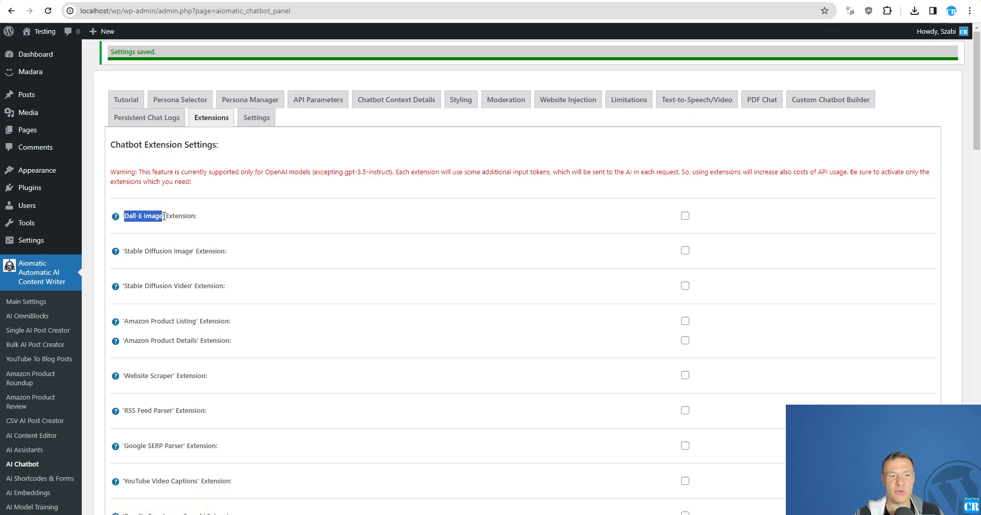
{"action": "left_click_drag", "start_coordinate": [128, 250], "coordinate": [177, 250]}
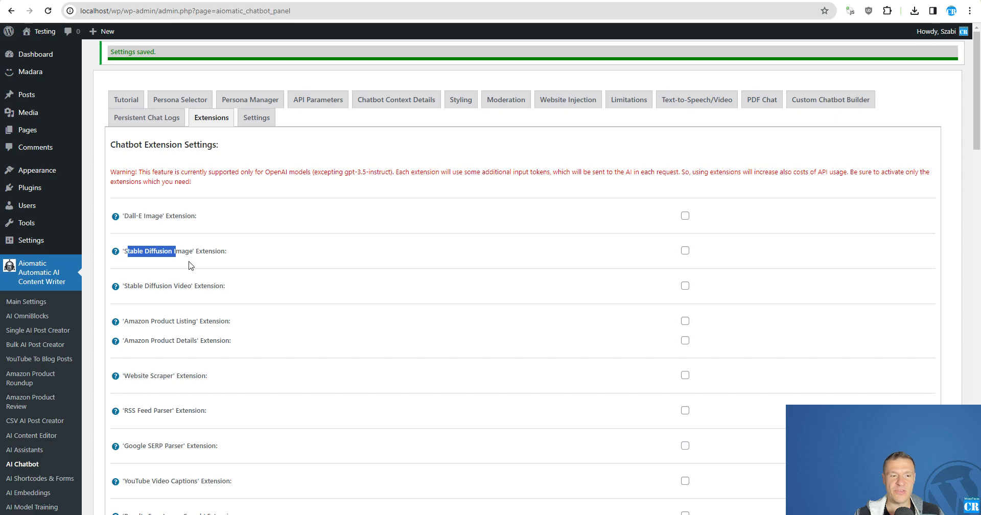
{"action": "left_click_drag", "start_coordinate": [144, 217], "coordinate": [129, 216]}
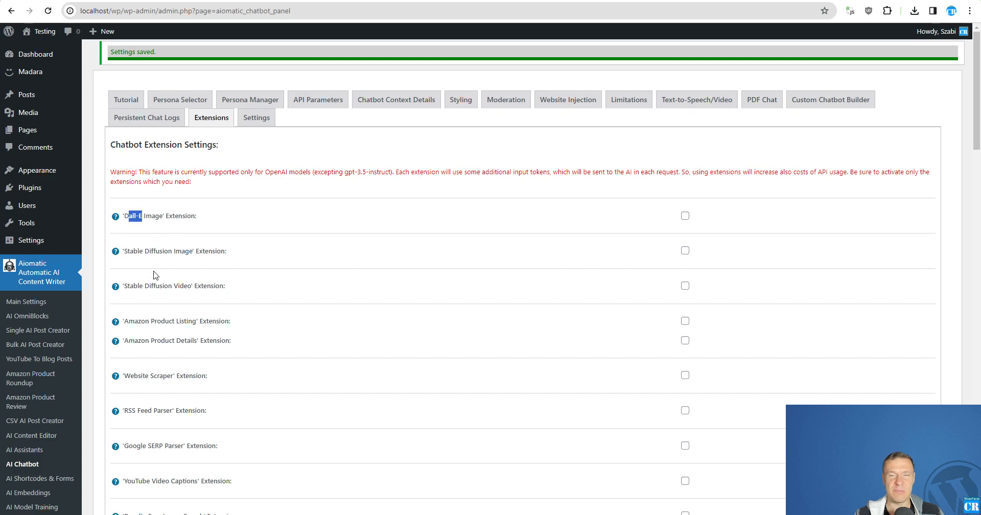
{"action": "left_click_drag", "start_coordinate": [128, 287], "coordinate": [192, 286]}
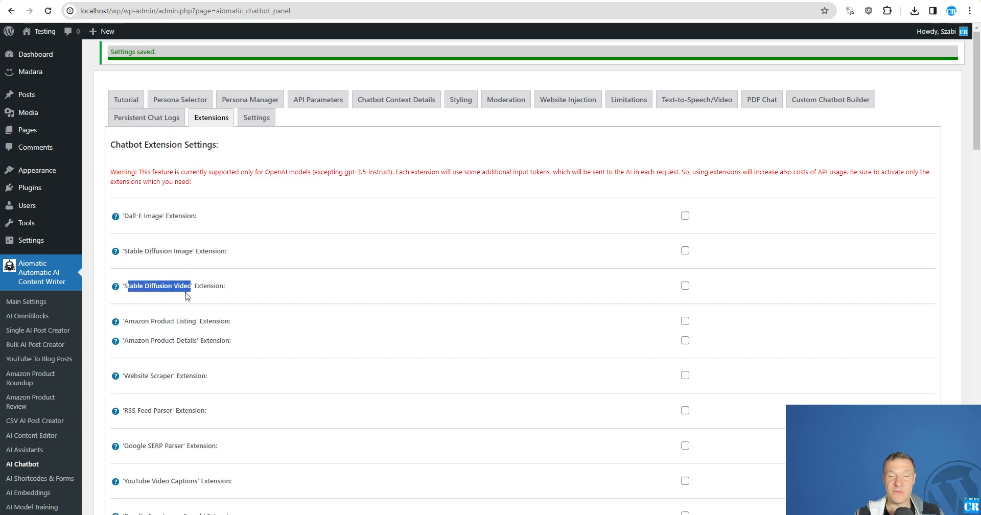
{"action": "left_click_drag", "start_coordinate": [134, 320], "coordinate": [198, 340]}
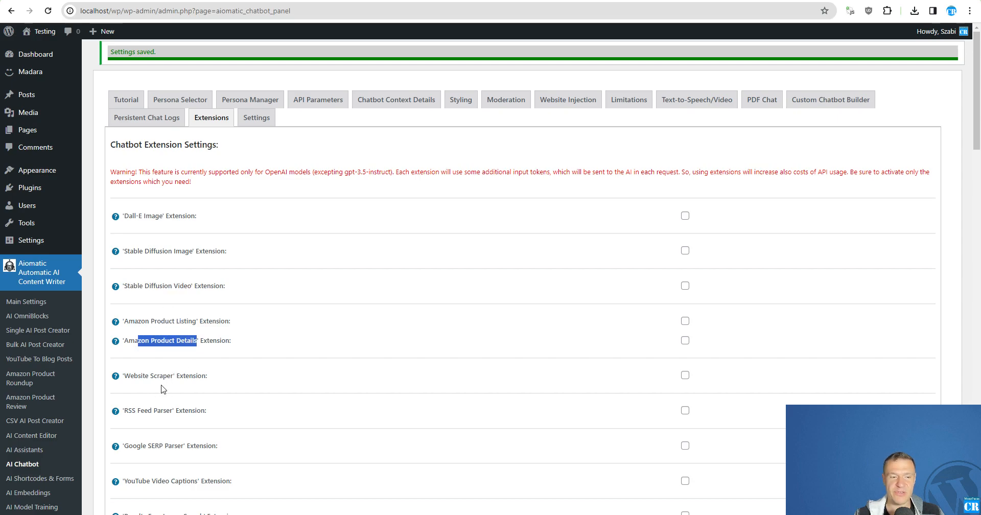
{"action": "left_click_drag", "start_coordinate": [125, 376], "coordinate": [166, 359]}
{"action": "scroll", "coordinate": [153, 388], "scroll_direction": "down", "scroll_amount": 1}
{"action": "left_click_drag", "start_coordinate": [129, 395], "coordinate": [185, 394]}
{"action": "scroll", "coordinate": [148, 307], "scroll_direction": "down", "scroll_amount": 3}
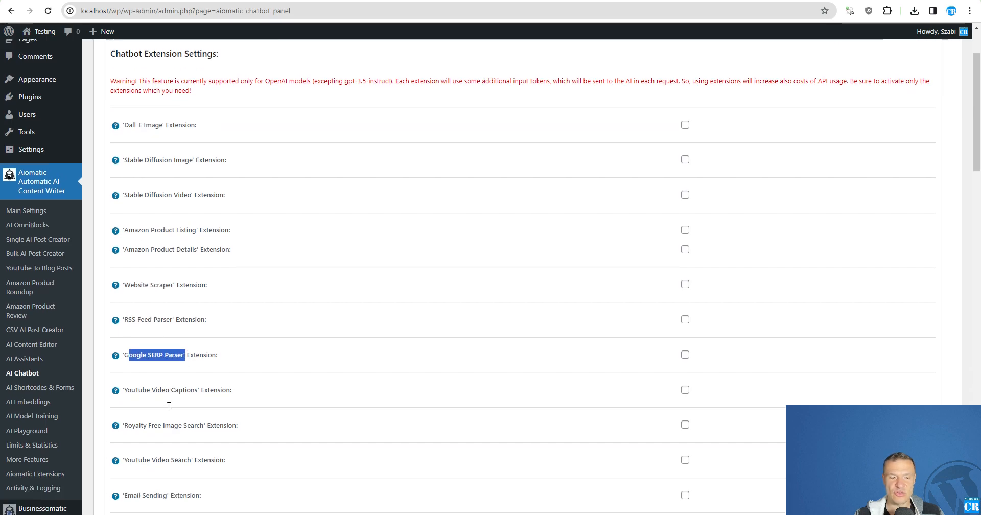
Review the extensions for YouTube captions, royalty free images, YouTube search, email sending, webhook calling and God Mode.
{"action": "left_click_drag", "start_coordinate": [131, 276], "coordinate": [193, 278]}
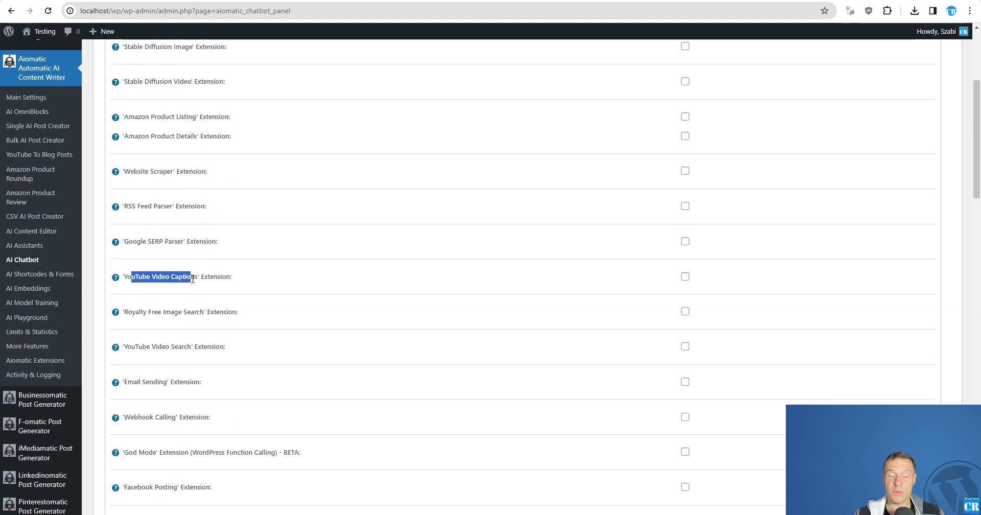
{"action": "left_click", "coordinate": [134, 311]}
{"action": "left_click_drag", "start_coordinate": [125, 311], "coordinate": [203, 312]}
{"action": "left_click_drag", "start_coordinate": [131, 348], "coordinate": [179, 348]}
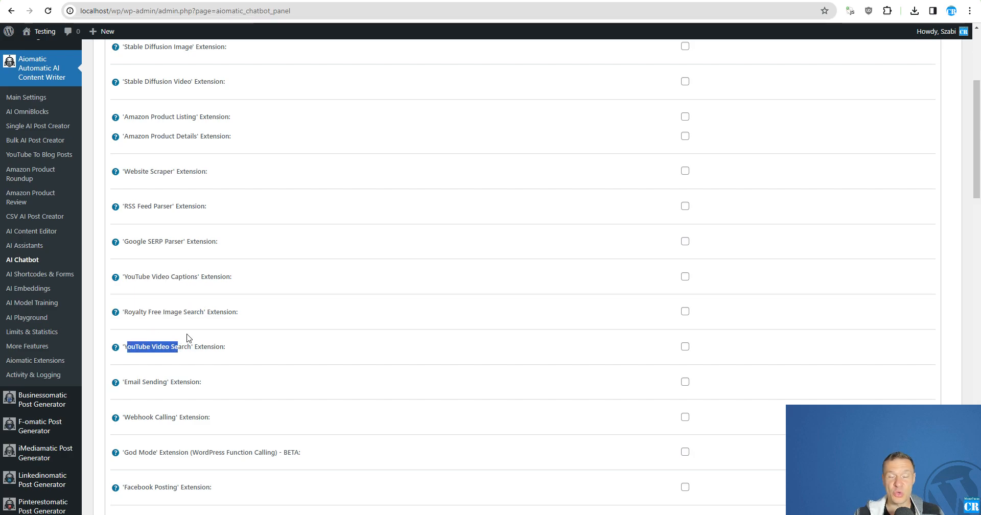
{"action": "left_click_drag", "start_coordinate": [128, 382], "coordinate": [159, 383]}
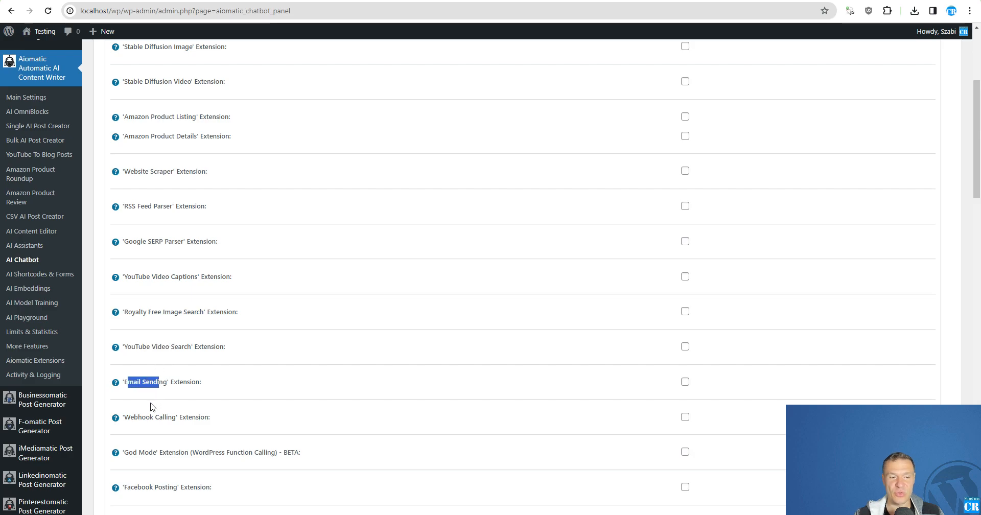
{"action": "left_click_drag", "start_coordinate": [132, 417], "coordinate": [172, 416]}
{"action": "scroll", "coordinate": [133, 446], "scroll_direction": "down", "scroll_amount": 2}
{"action": "left_click_drag", "start_coordinate": [123, 350], "coordinate": [159, 351]}
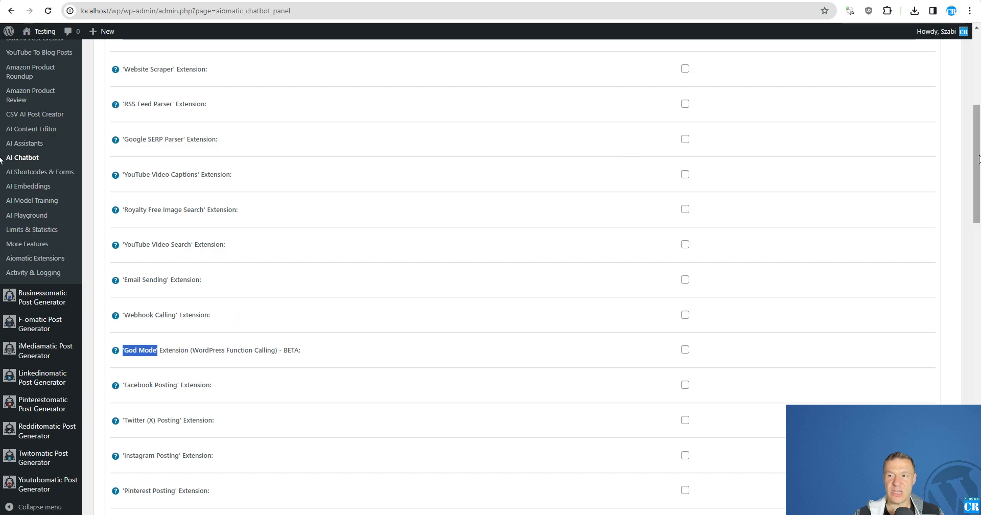
{"action": "scroll", "coordinate": [646, 323], "scroll_direction": "down", "scroll_amount": 15}
{"action": "scroll", "coordinate": [574, 300], "scroll_direction": "up", "scroll_amount": 14}
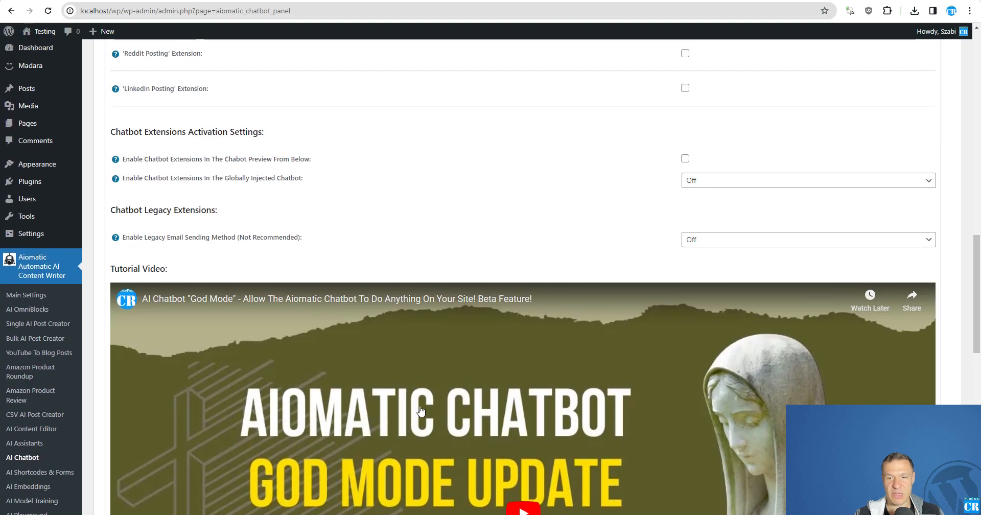
Review the social posting extensions from Facebook to LinkedIn and the related post generator plugins.
{"action": "left_click_drag", "start_coordinate": [145, 353], "coordinate": [178, 353]}
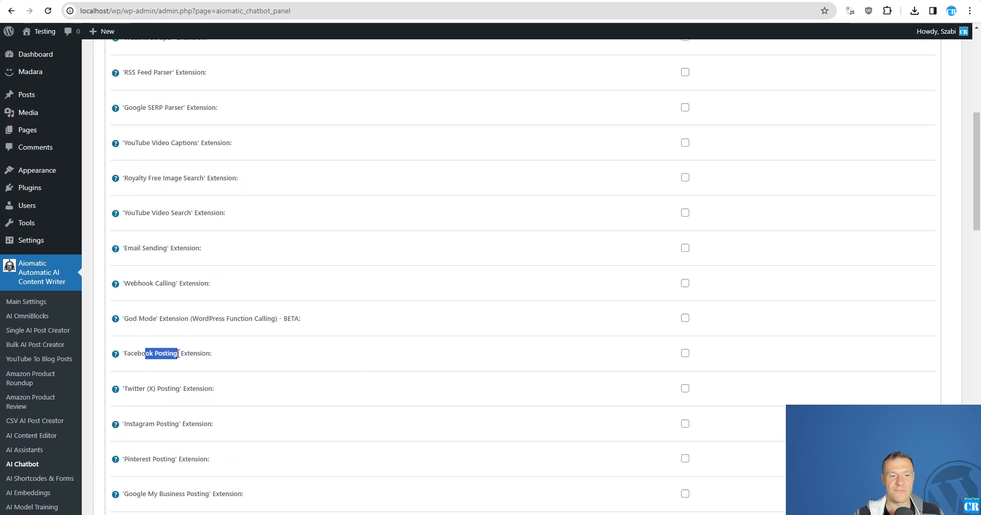
{"action": "scroll", "coordinate": [178, 353], "scroll_direction": "down", "scroll_amount": 2}
{"action": "left_click", "coordinate": [134, 285]}
{"action": "left_click_drag", "start_coordinate": [134, 284], "coordinate": [153, 287]}
{"action": "left_click_drag", "start_coordinate": [138, 321], "coordinate": [187, 322]}
{"action": "left_click_drag", "start_coordinate": [135, 356], "coordinate": [151, 356]}
{"action": "left_click_drag", "start_coordinate": [137, 392], "coordinate": [205, 391]}
{"action": "scroll", "coordinate": [154, 430], "scroll_direction": "down", "scroll_amount": 2}
{"action": "left_click_drag", "start_coordinate": [135, 325], "coordinate": [150, 325]}
{"action": "left_click_drag", "start_coordinate": [132, 360], "coordinate": [146, 360]}
{"action": "left_click_drag", "start_coordinate": [129, 395], "coordinate": [167, 398]}
{"action": "scroll", "coordinate": [167, 399], "scroll_direction": "up", "scroll_amount": 2}
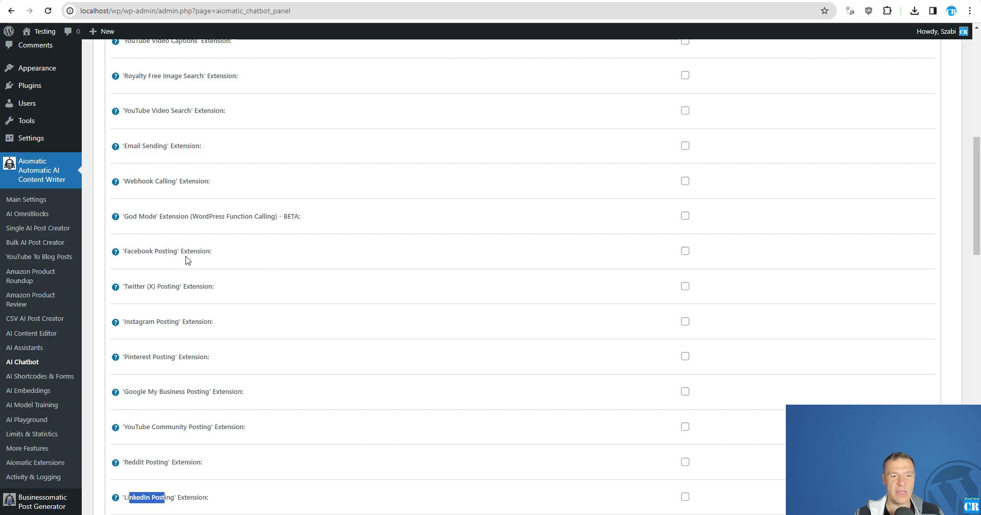
{"action": "scroll", "coordinate": [36, 332], "scroll_direction": "down", "scroll_amount": 5}
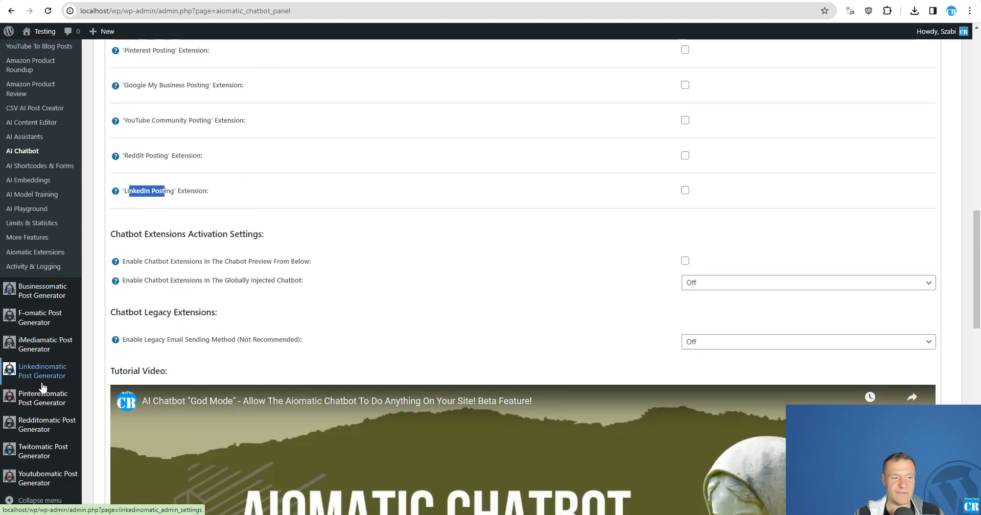
{"action": "scroll", "coordinate": [264, 258], "scroll_direction": "up", "scroll_amount": 5}
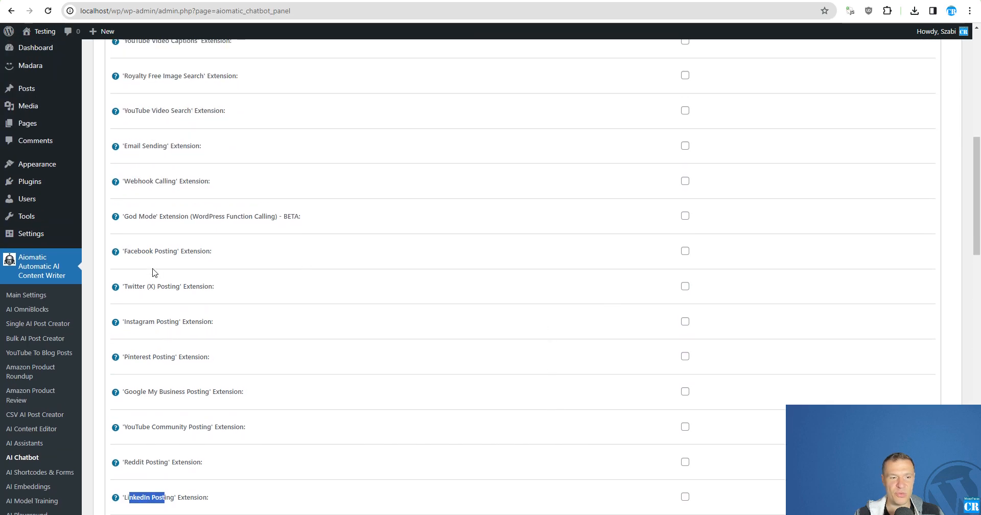
Enable the 'Stable Diffusion Video' extension for the chatbot.
{"action": "scroll", "coordinate": [166, 464], "scroll_direction": "up", "scroll_amount": 5}
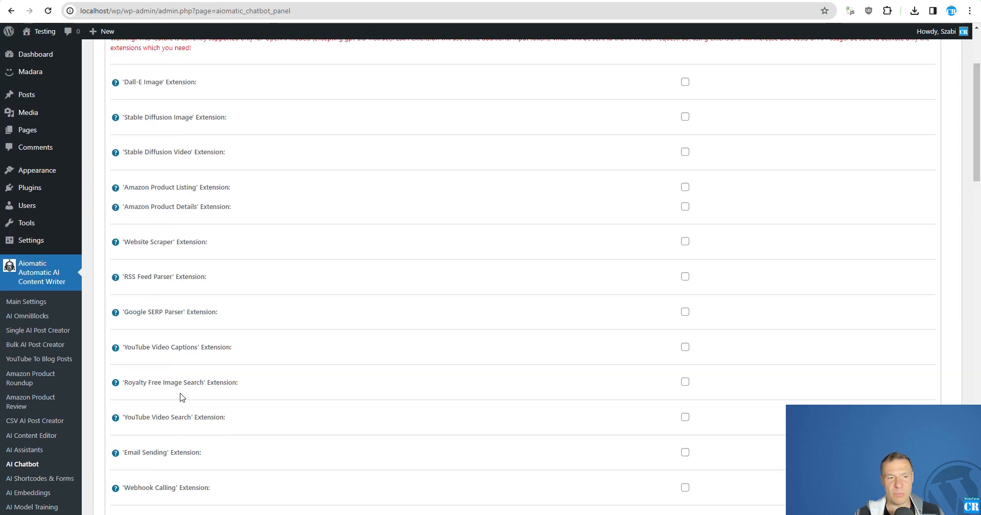
{"action": "scroll", "coordinate": [180, 398], "scroll_direction": "up", "scroll_amount": 3}
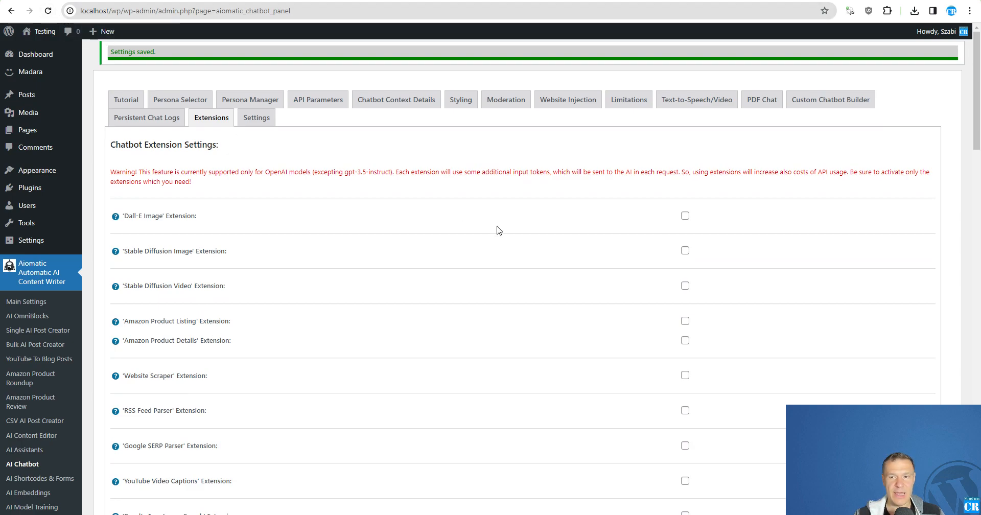
{"action": "scroll", "coordinate": [575, 255], "scroll_direction": "down", "scroll_amount": 2}
{"action": "scroll", "coordinate": [575, 256], "scroll_direction": "down", "scroll_amount": 1}
{"action": "scroll", "coordinate": [480, 271], "scroll_direction": "up", "scroll_amount": 3}
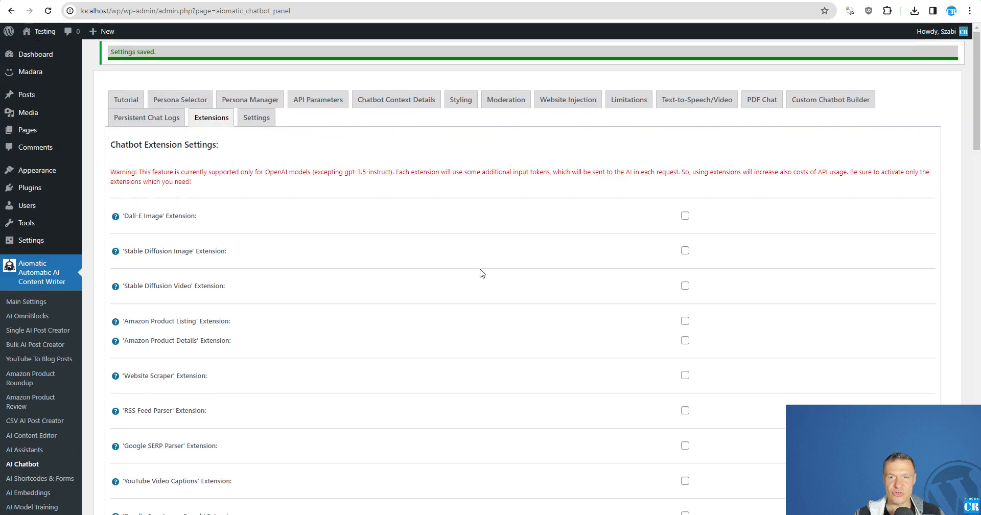
{"action": "scroll", "coordinate": [384, 249], "scroll_direction": "down", "scroll_amount": 2}
{"action": "left_click_drag", "start_coordinate": [134, 183], "coordinate": [195, 197]}
{"action": "left_click", "coordinate": [684, 184]}
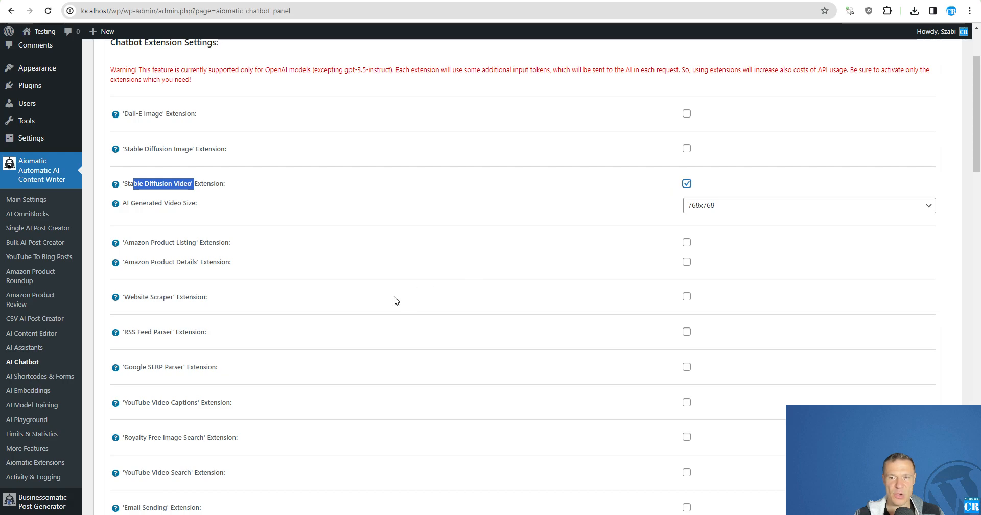
Enable the 'Royalty Free Image Search' extension and save the chatbot settings.
{"action": "scroll", "coordinate": [363, 309], "scroll_direction": "down", "scroll_amount": 1}
{"action": "scroll", "coordinate": [362, 312], "scroll_direction": "down", "scroll_amount": 2}
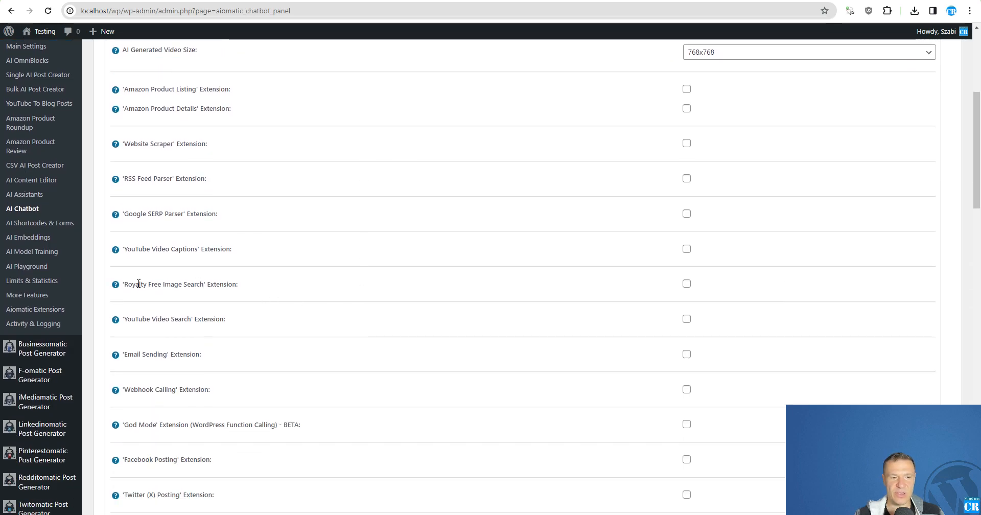
{"action": "left_click_drag", "start_coordinate": [136, 284], "coordinate": [229, 285]}
{"action": "left_click", "coordinate": [686, 283]}
{"action": "left_click_drag", "start_coordinate": [976, 184], "coordinate": [940, 405]}
{"action": "left_click", "coordinate": [145, 454]}
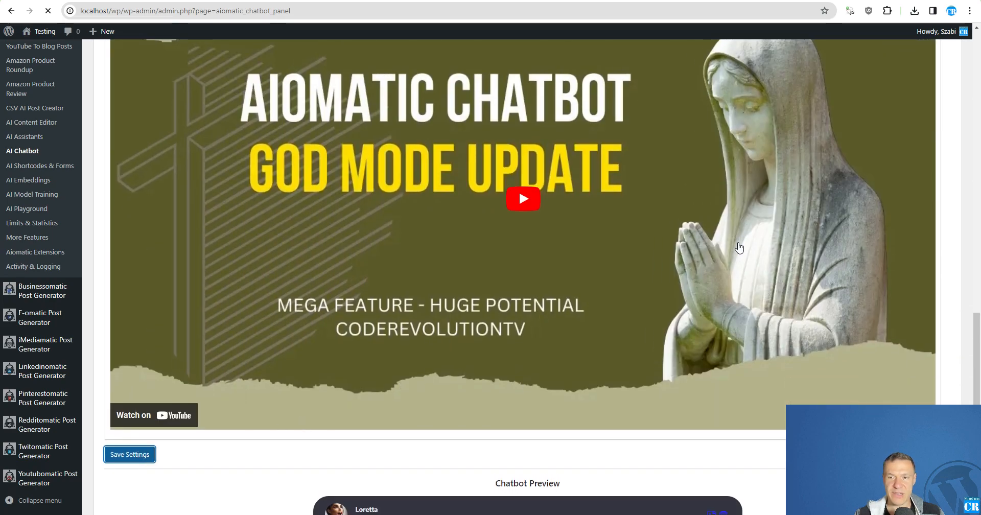
Enable chatbot extensions in the chatbot preview and save the settings.
{"action": "scroll", "coordinate": [377, 272], "scroll_direction": "down", "scroll_amount": 3}
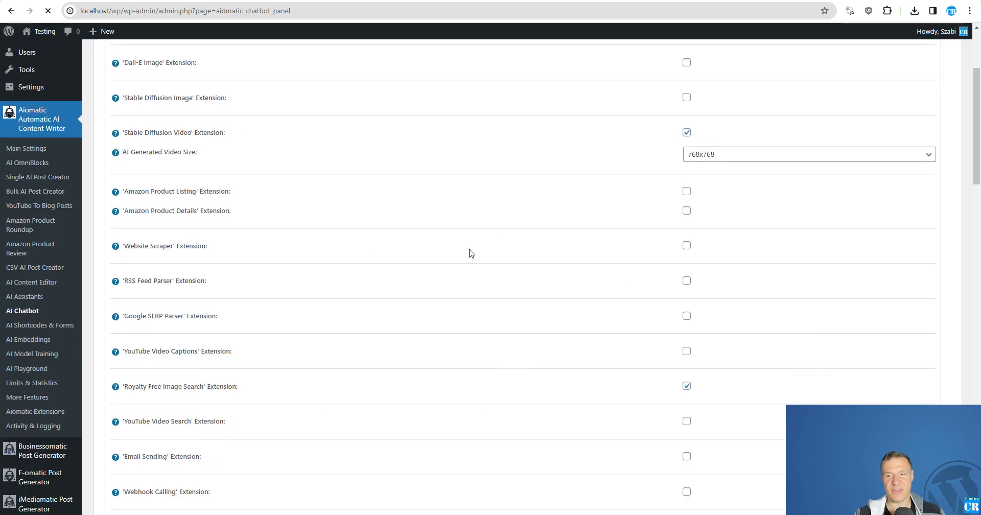
{"action": "left_click_drag", "start_coordinate": [147, 386], "coordinate": [192, 386]}
{"action": "left_click_drag", "start_coordinate": [130, 132], "coordinate": [184, 133]}
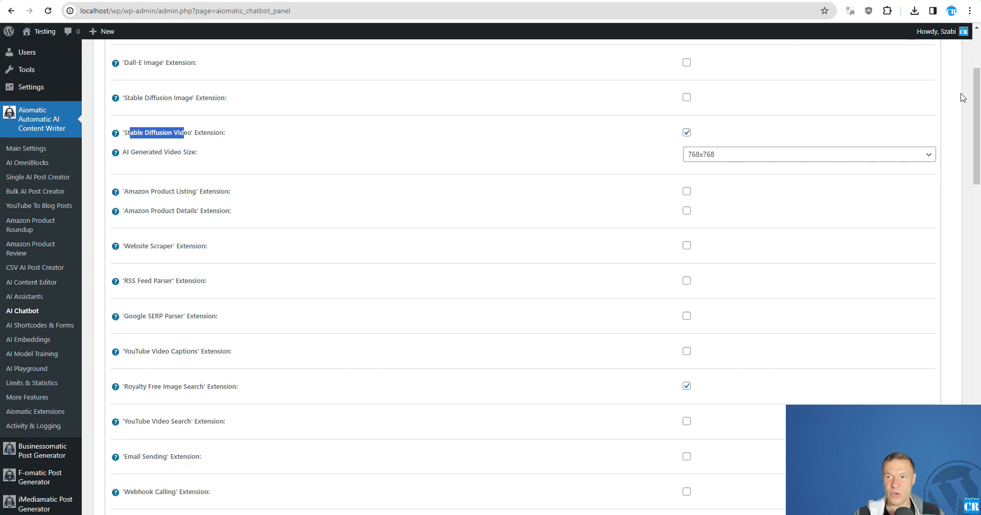
{"action": "scroll", "coordinate": [957, 95], "scroll_direction": "down", "scroll_amount": 15}
{"action": "scroll", "coordinate": [956, 219], "scroll_direction": "up", "scroll_amount": 13}
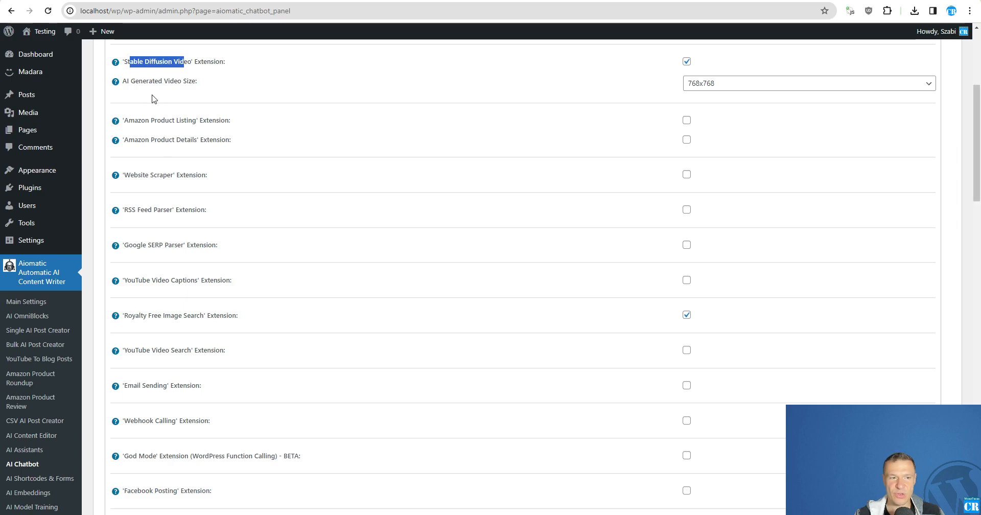
{"action": "left_click", "coordinate": [169, 76]}
{"action": "scroll", "coordinate": [192, 160], "scroll_direction": "down", "scroll_amount": 10}
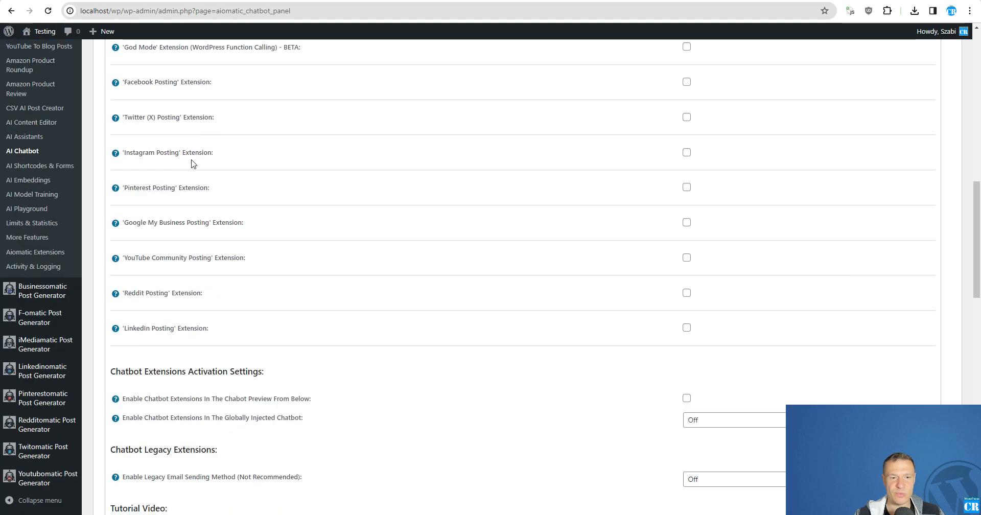
{"action": "left_click_drag", "start_coordinate": [123, 245], "coordinate": [287, 245]}
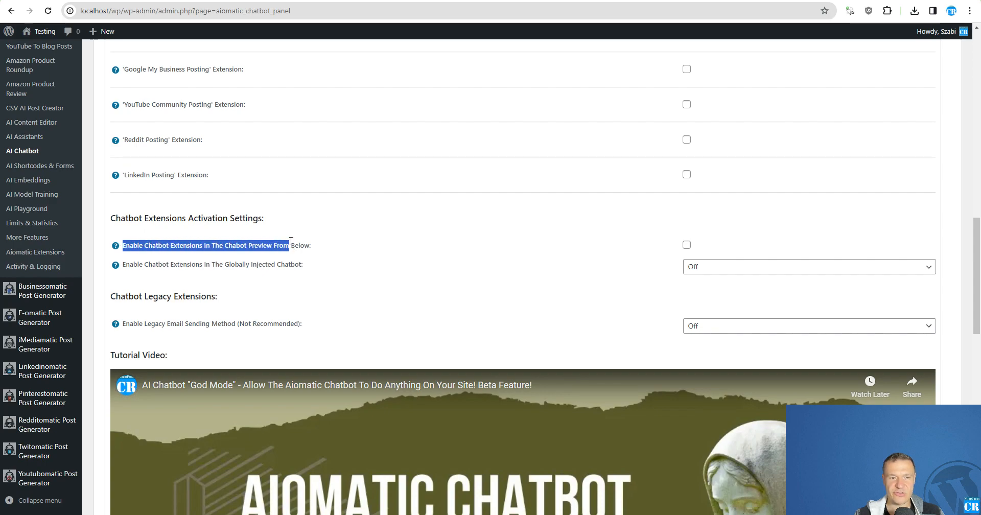
{"action": "left_click", "coordinate": [244, 246]}
{"action": "left_click", "coordinate": [686, 245]}
{"action": "scroll", "coordinate": [314, 345], "scroll_direction": "down", "scroll_amount": 13}
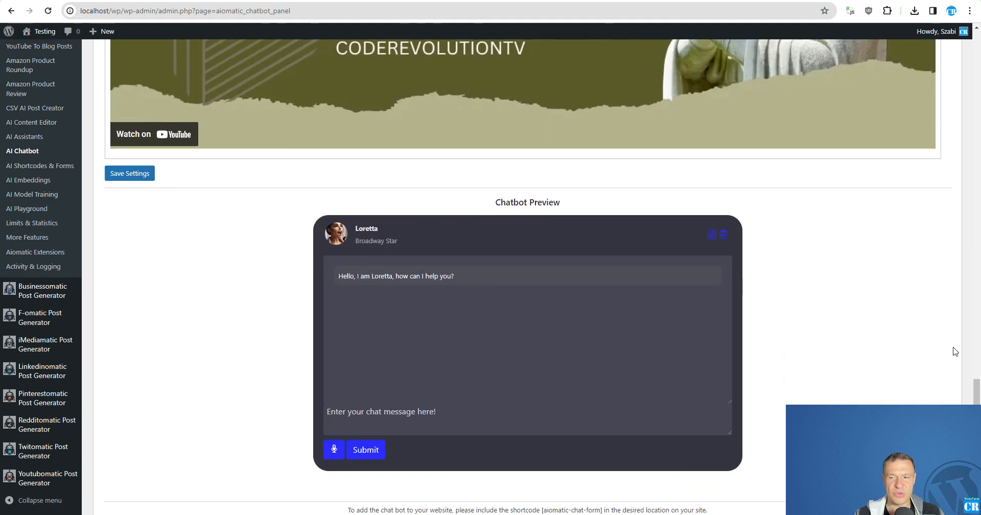
{"action": "left_click", "coordinate": [134, 174]}
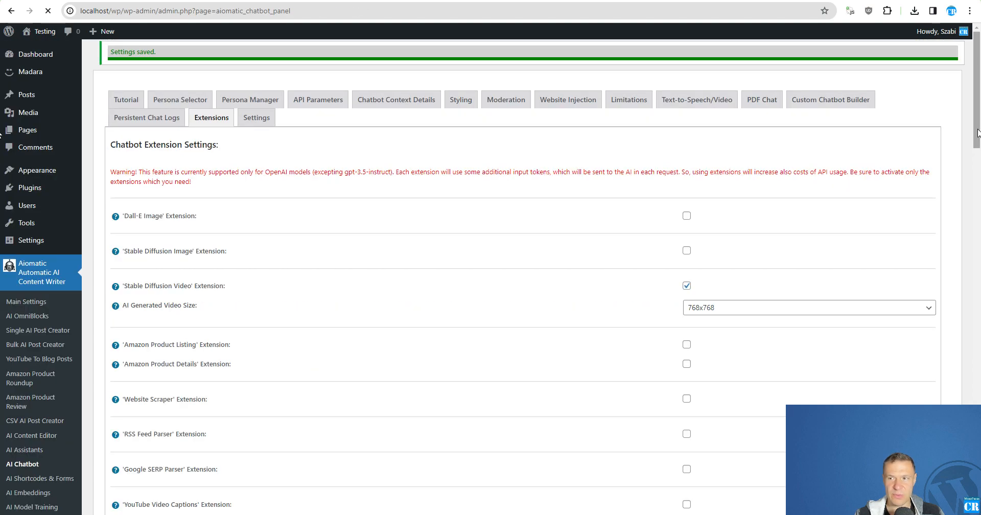
Examine the available choices for enabling chatbot extensions in the globally injected chatbot.
{"action": "scroll", "coordinate": [963, 241], "scroll_direction": "down", "scroll_amount": 9}
{"action": "scroll", "coordinate": [962, 241], "scroll_direction": "down", "scroll_amount": 8}
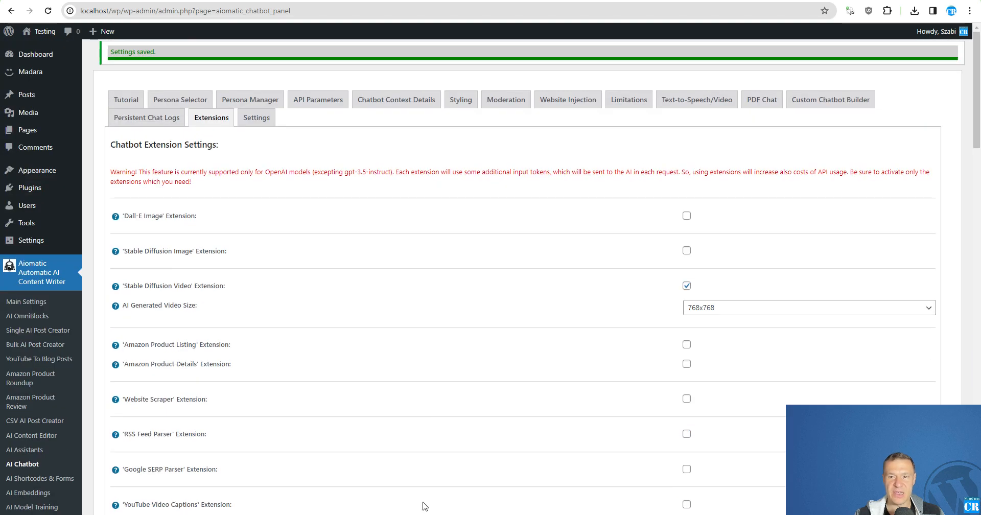
{"action": "scroll", "coordinate": [960, 256], "scroll_direction": "down", "scroll_amount": 15}
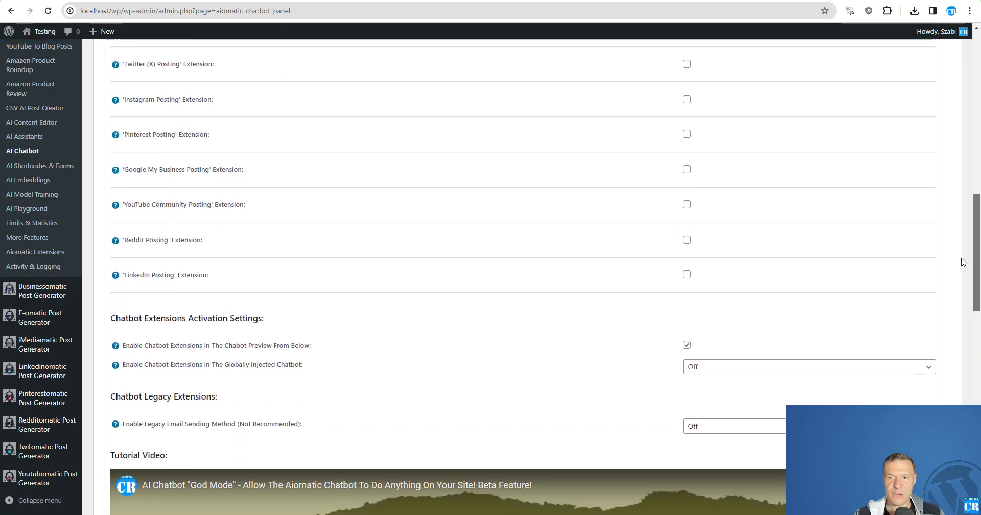
{"action": "left_click_drag", "start_coordinate": [961, 253], "coordinate": [941, 319]}
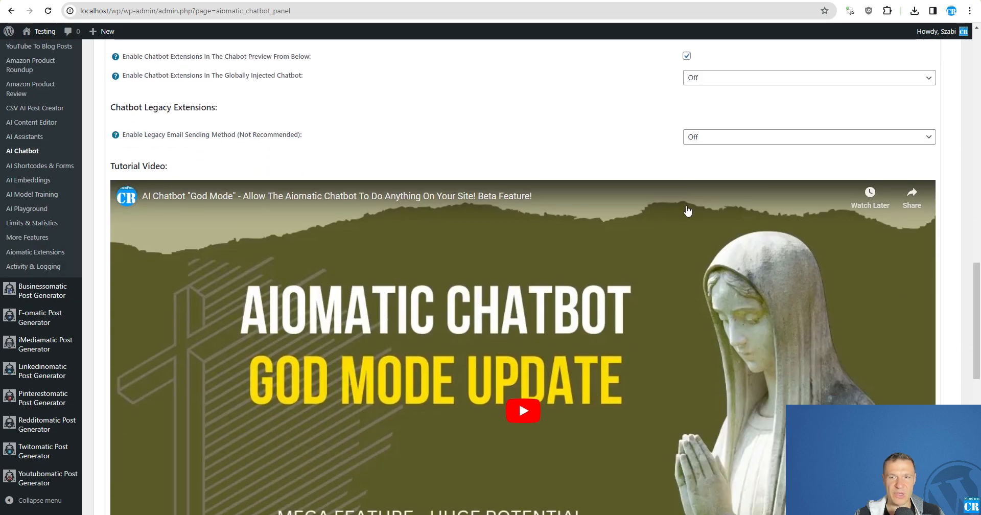
{"action": "scroll", "coordinate": [688, 189], "scroll_direction": "up", "scroll_amount": 2}
{"action": "left_click", "coordinate": [692, 185]}
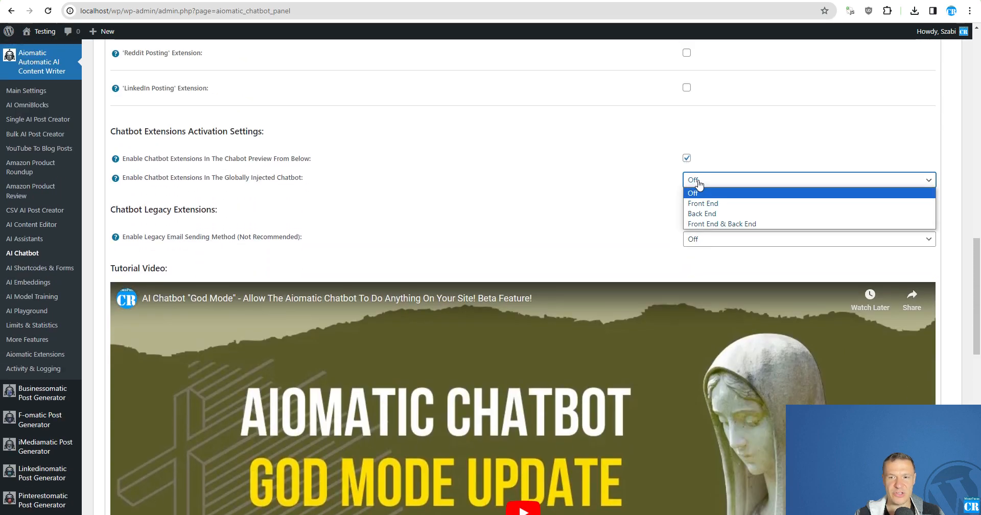
{"action": "left_click", "coordinate": [717, 184]}
{"action": "left_click", "coordinate": [717, 184]}
{"action": "left_click", "coordinate": [707, 235]}
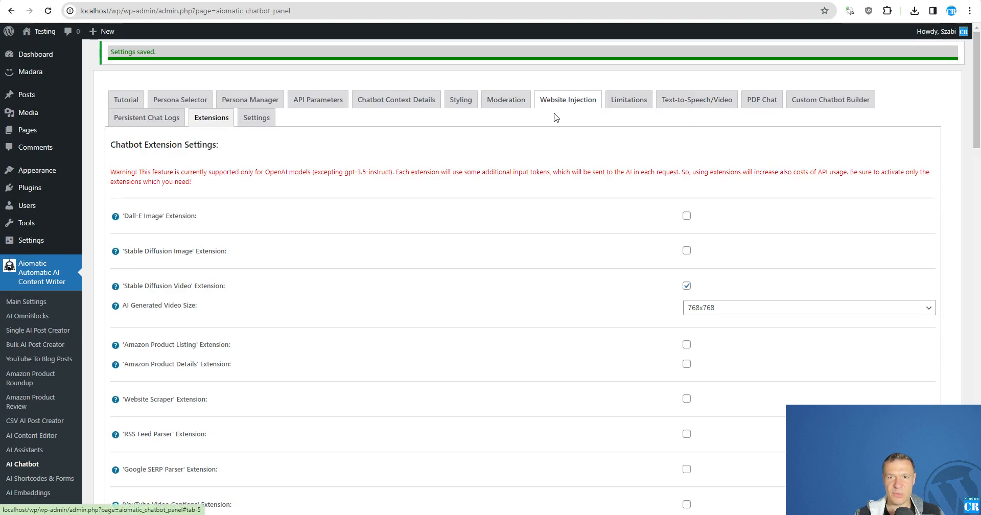
Find the chatbot extensions (God Mode) setting in the Custom Chatbot Builder by searching the page for "exte", and view its shortcode.
{"action": "left_click", "coordinate": [807, 108]}
{"action": "scroll", "coordinate": [449, 311], "scroll_direction": "down", "scroll_amount": 1}
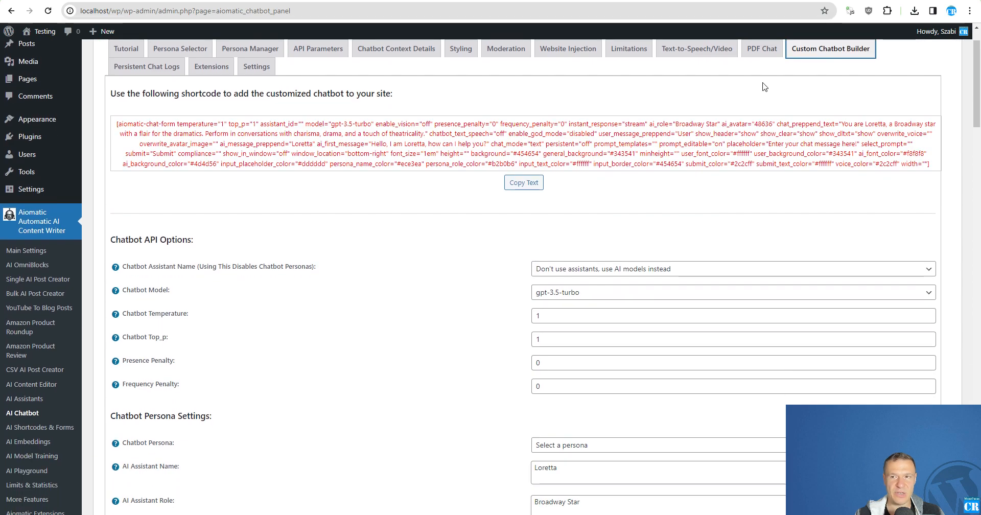
{"action": "key", "text": "ctrl+f"}
{"action": "type", "text": "exte"}
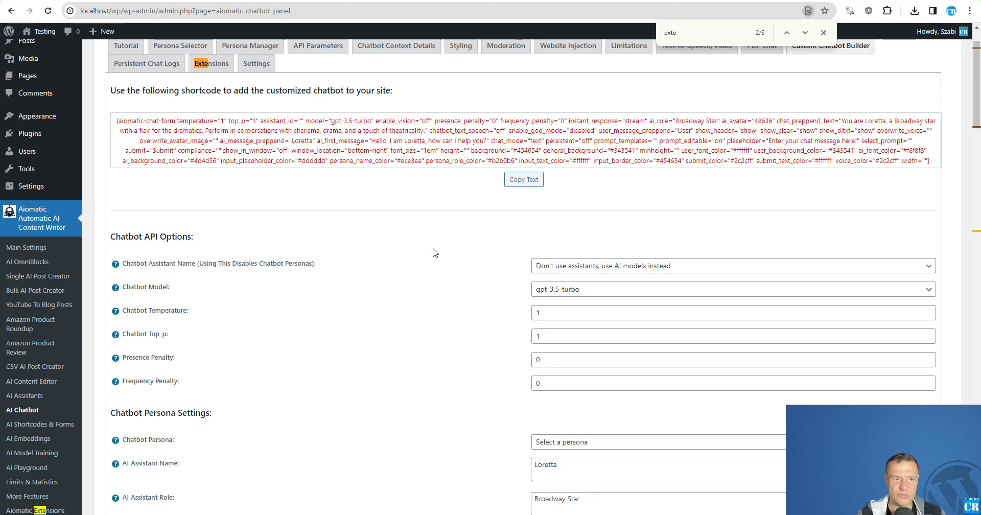
{"action": "key", "text": "Return"}
{"action": "key", "text": "Return"}
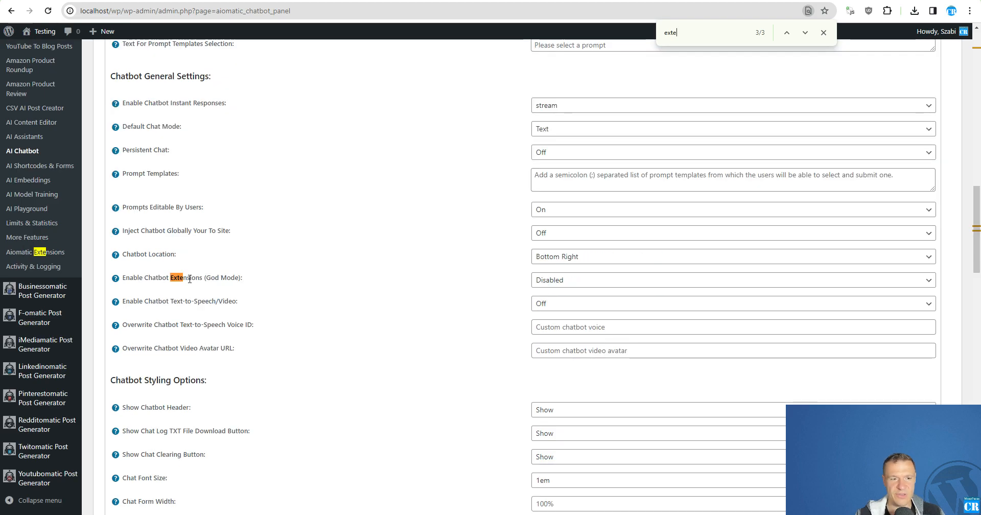
{"action": "left_click", "coordinate": [534, 284]}
{"action": "left_click", "coordinate": [534, 285]}
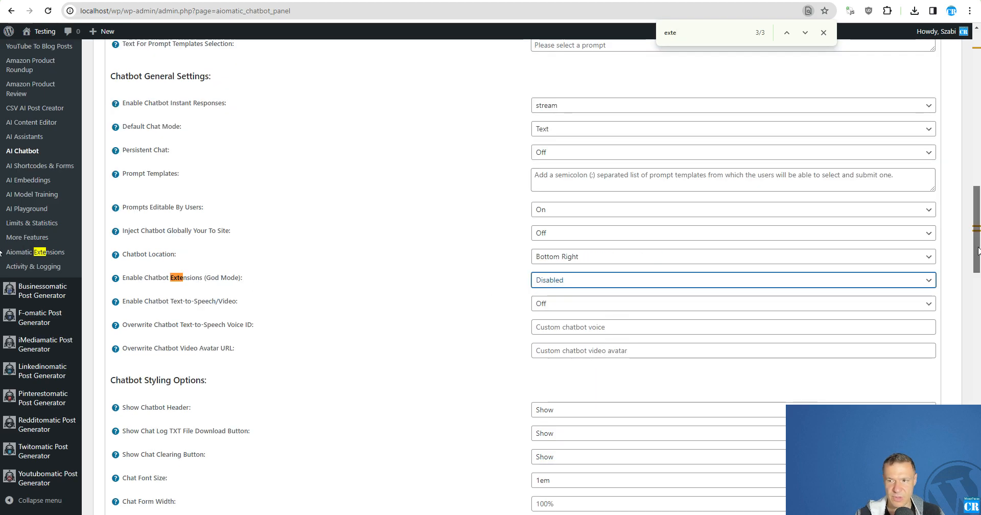
{"action": "scroll", "coordinate": [613, 124], "scroll_direction": "up", "scroll_amount": 20}
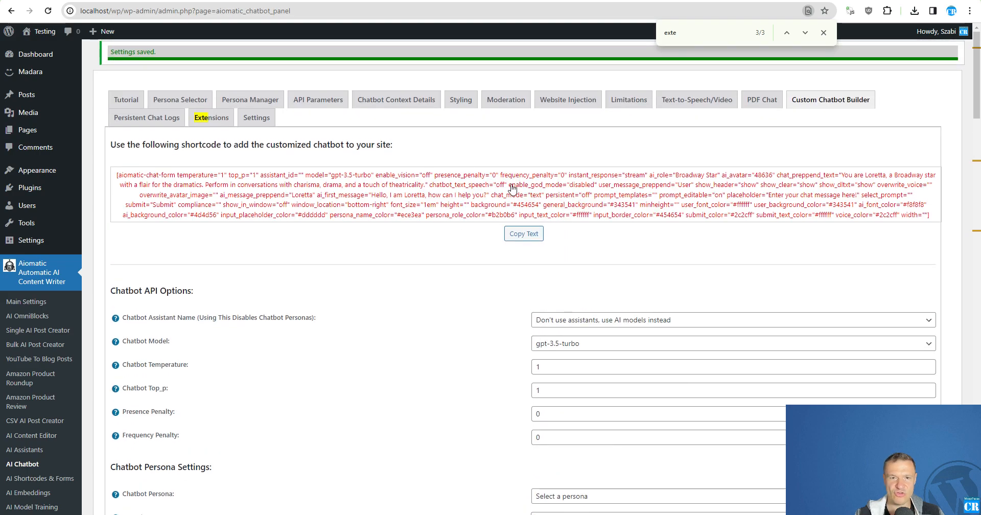
Return to the extension settings and send the message "show me a cat" in the chatbot preview.
{"action": "left_click", "coordinate": [212, 117]}
{"action": "left_click_drag", "start_coordinate": [977, 123], "coordinate": [973, 485]}
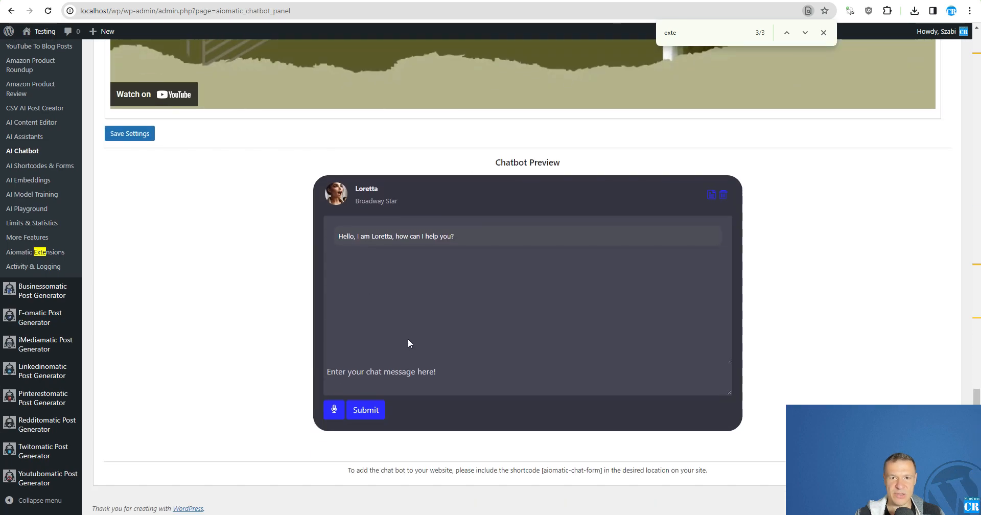
{"action": "left_click", "coordinate": [393, 390]}
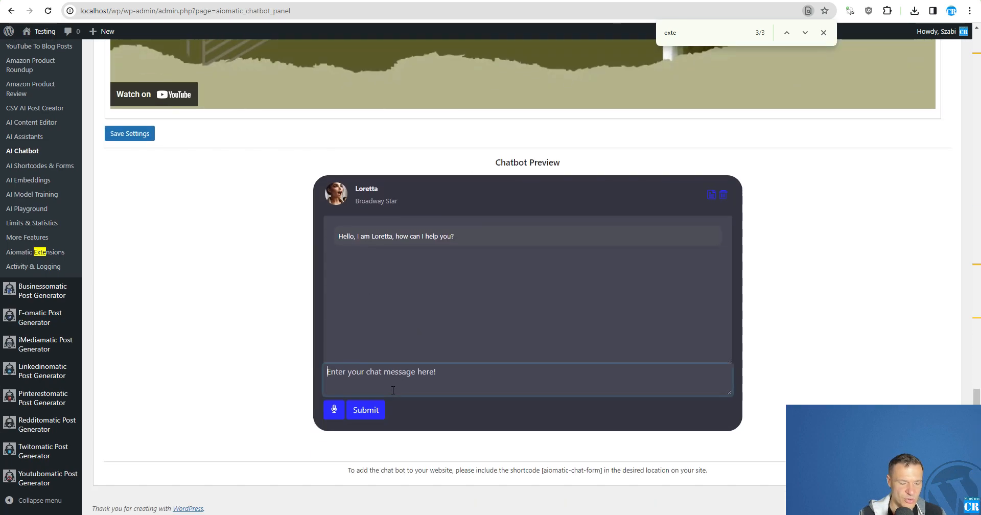
{"action": "type", "text": "show"}
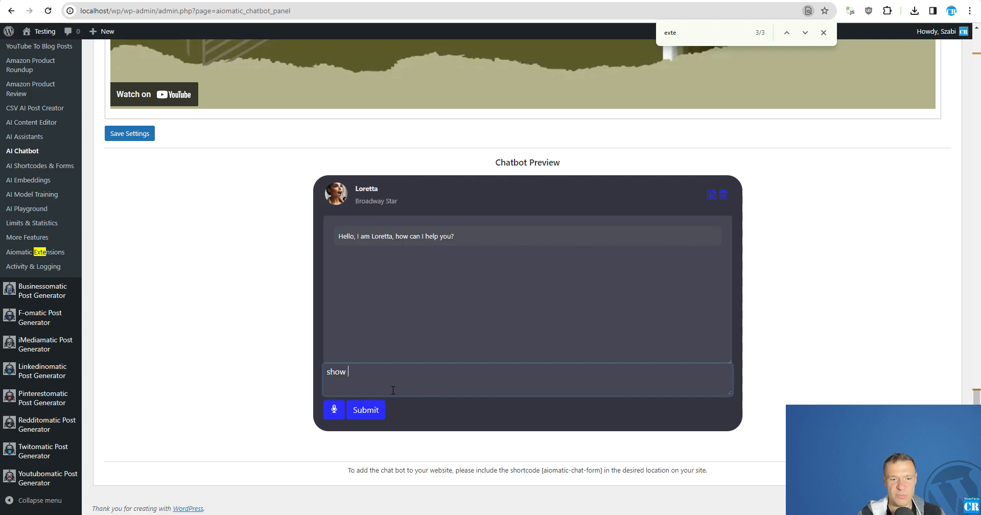
{"action": "type", "text": " me a cat"}
{"action": "key", "text": "Return"}
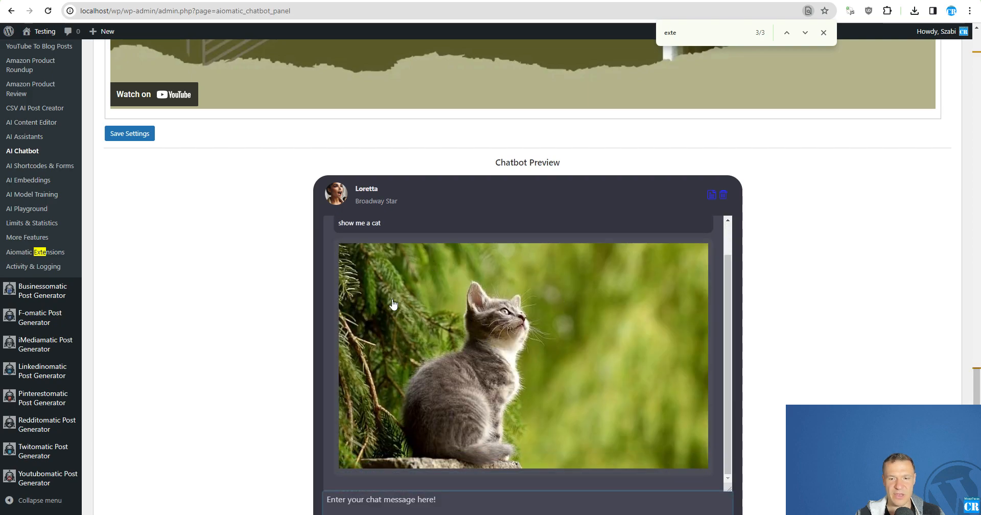
Ask the preview chatbot to "create a short video using the above image" and keep waiting for the page to respond.
{"action": "scroll", "coordinate": [396, 353], "scroll_direction": "down", "scroll_amount": 2}
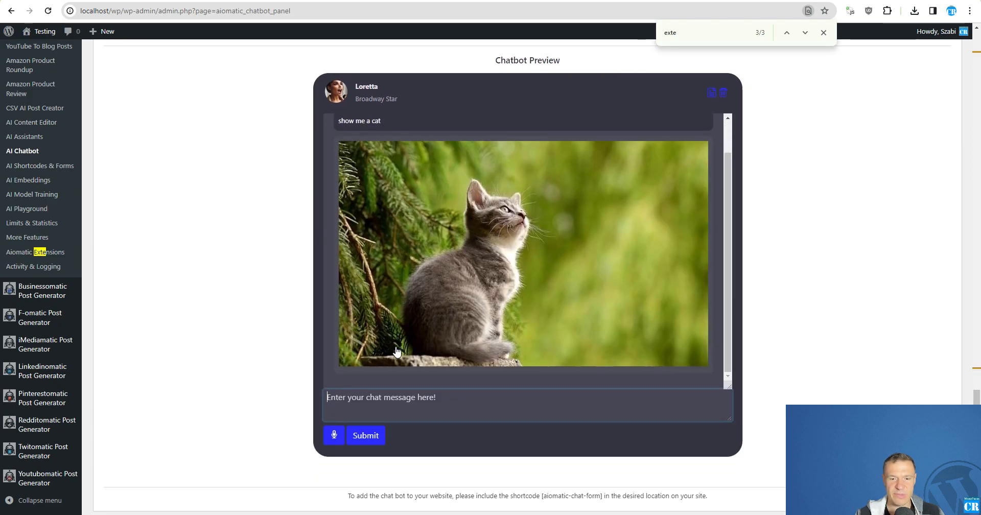
{"action": "scroll", "coordinate": [394, 351], "scroll_direction": "up", "scroll_amount": 2}
{"action": "scroll", "coordinate": [394, 352], "scroll_direction": "down", "scroll_amount": 2}
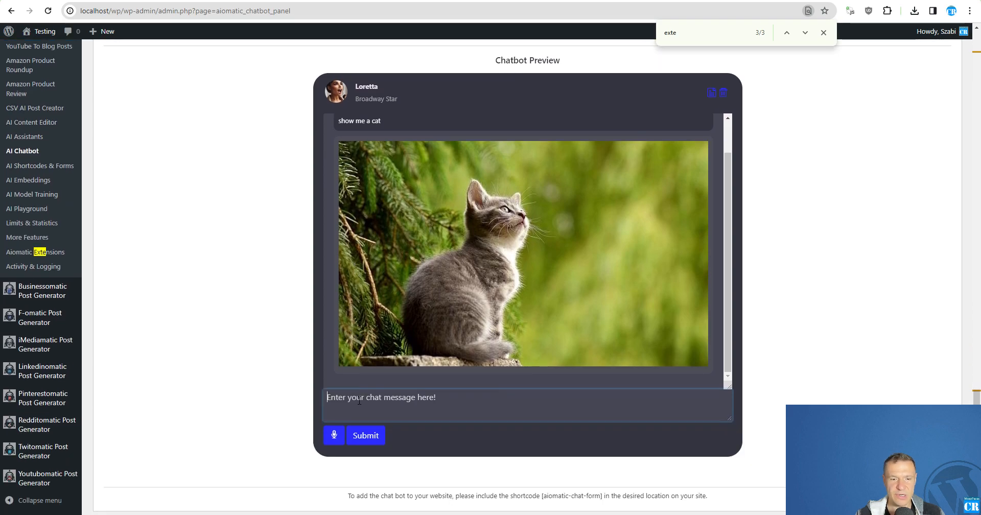
{"action": "type", "text": "create a"}
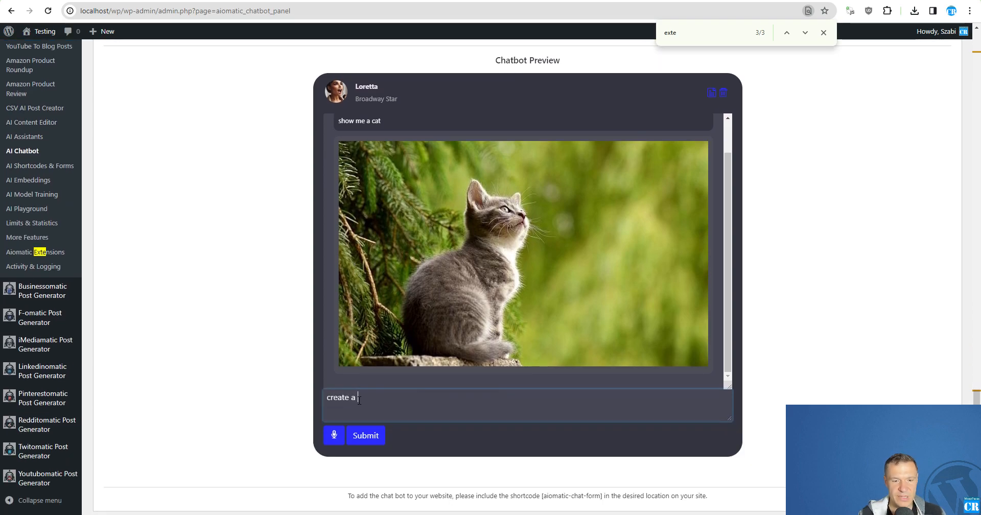
{"action": "type", "text": " short video usin"}
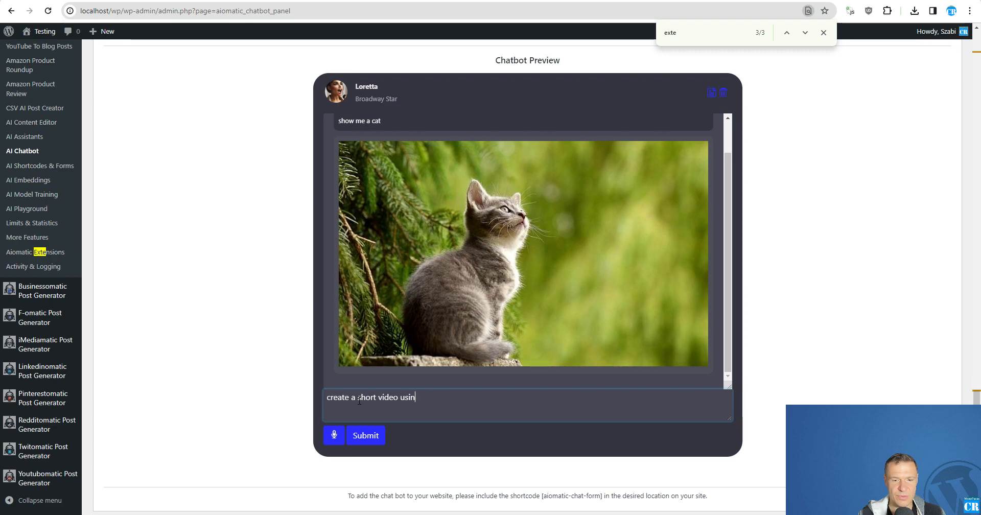
{"action": "type", "text": "g the above image"}
{"action": "key", "text": "Return"}
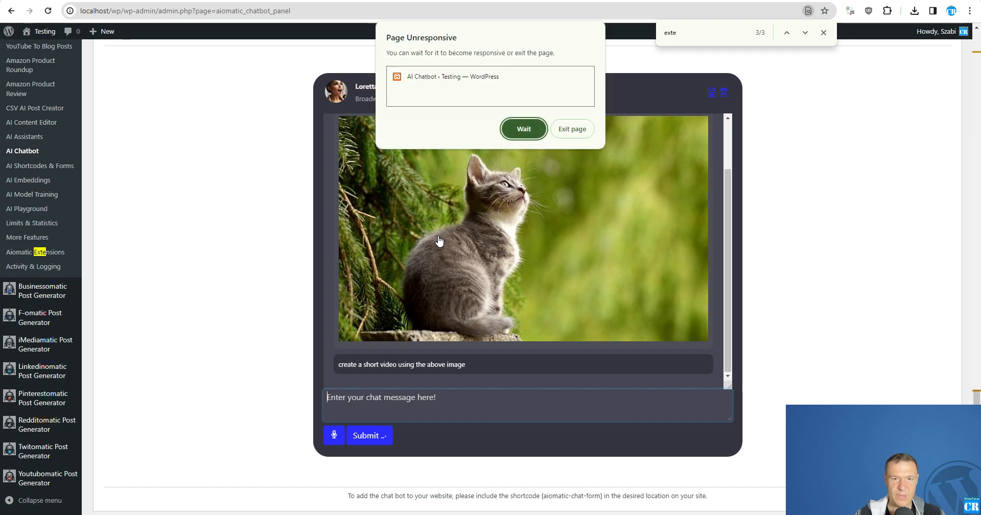
{"action": "left_click", "coordinate": [522, 129]}
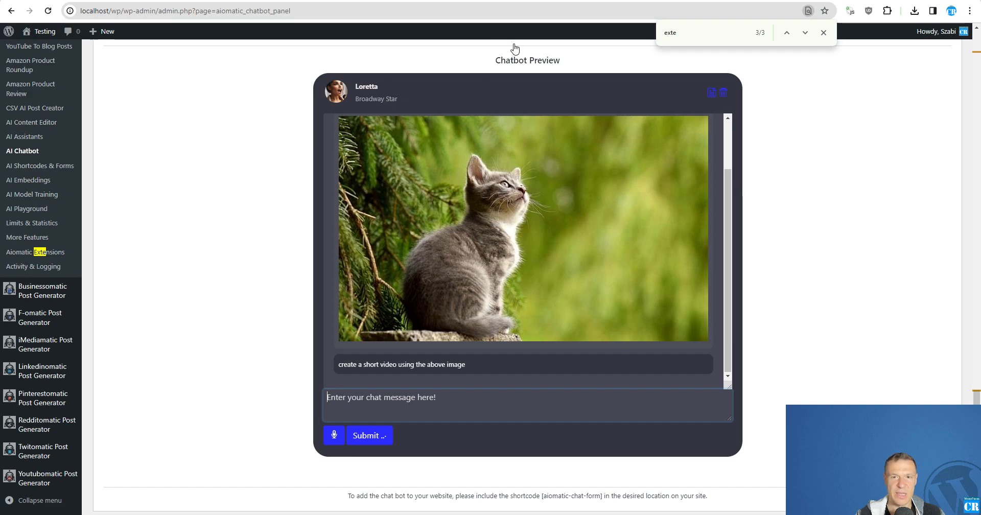
{"action": "left_click", "coordinate": [822, 31]}
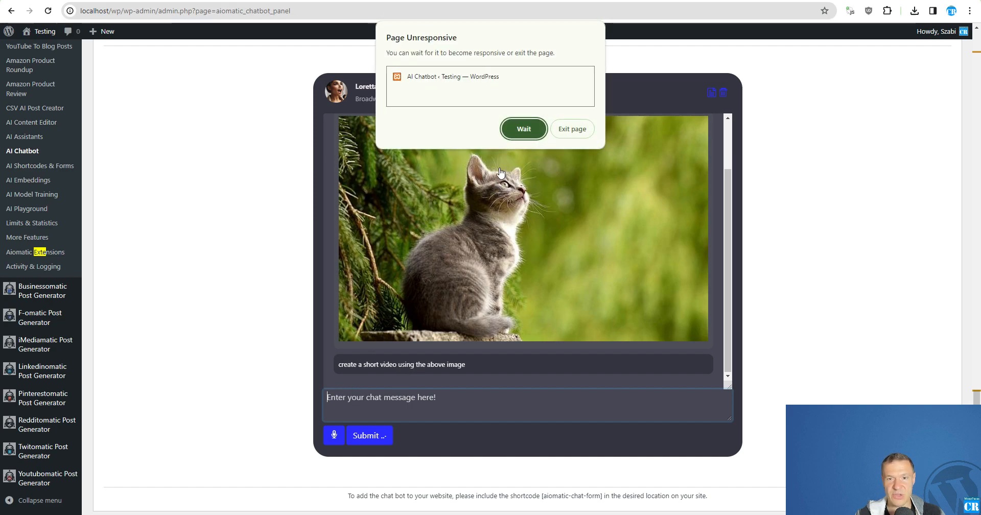
{"action": "left_click", "coordinate": [524, 128]}
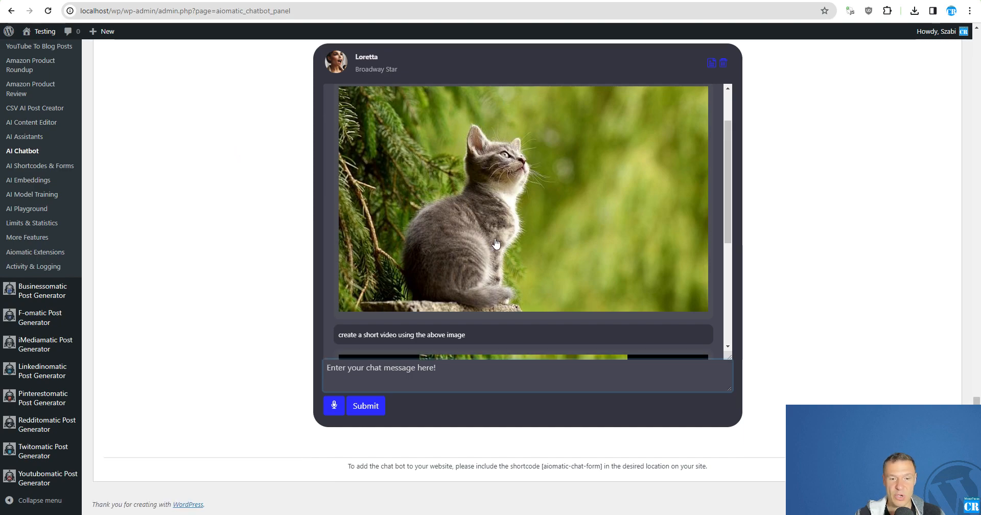
View the generated cat video in the chat and compare it with the source image.
{"action": "scroll", "coordinate": [480, 234], "scroll_direction": "down", "scroll_amount": 3}
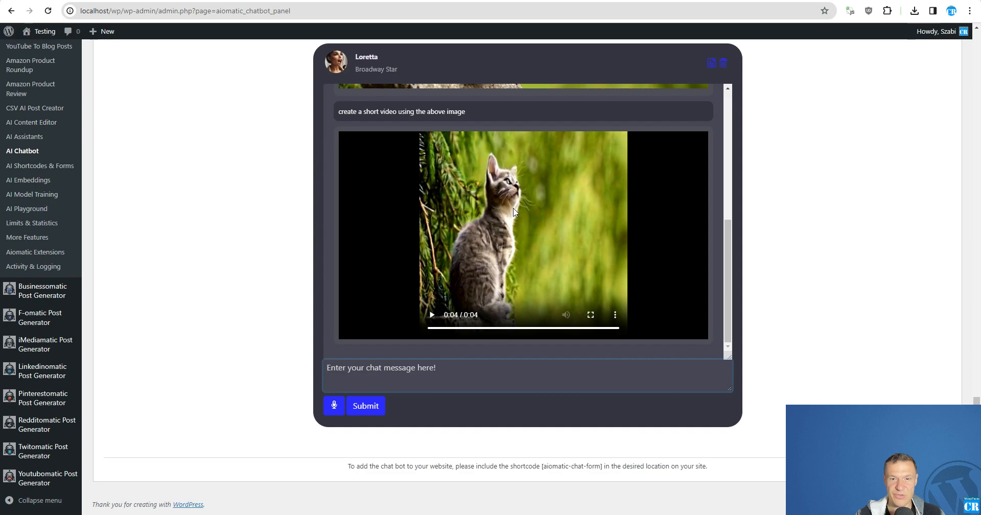
{"action": "left_click", "coordinate": [438, 317]}
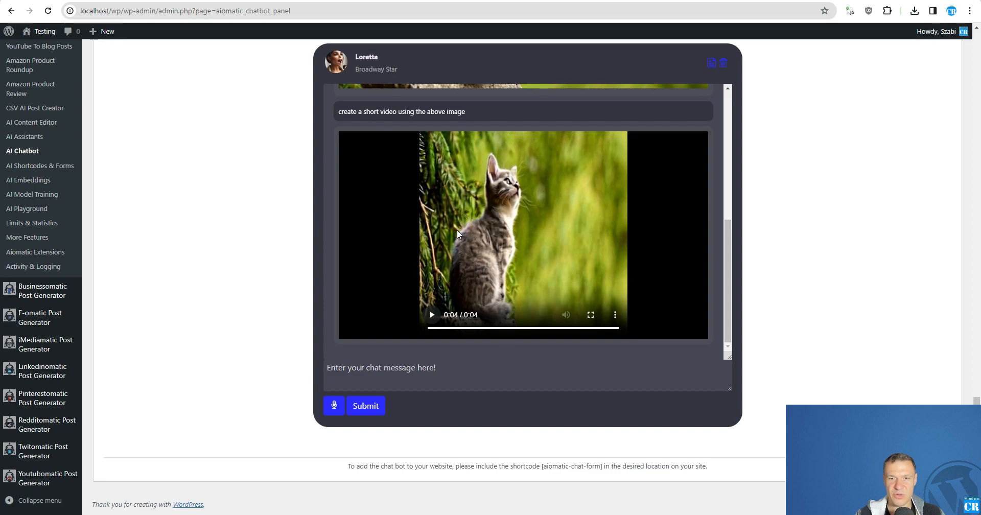
{"action": "scroll", "coordinate": [389, 265], "scroll_direction": "up", "scroll_amount": 5}
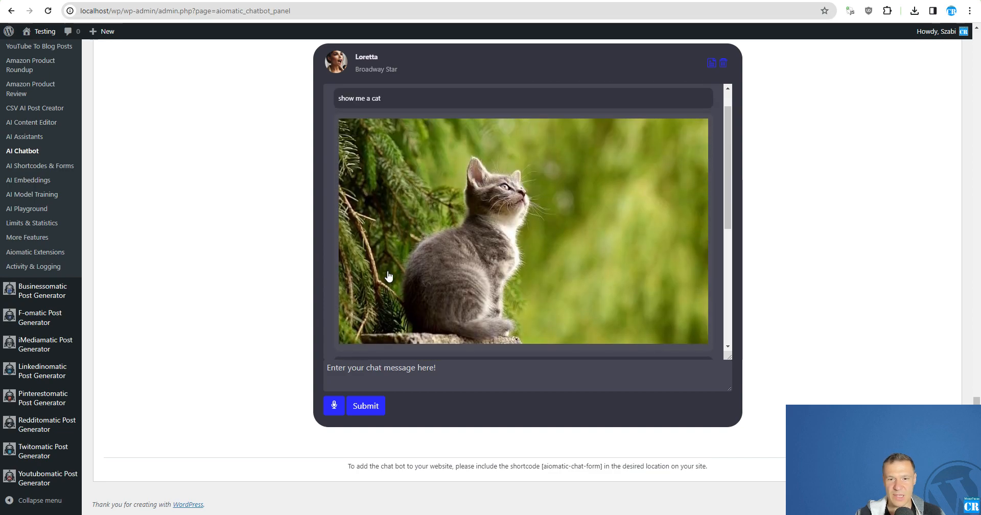
Disable the 'Royalty Free Image Search' and 'Stable Diffusion Video' extensions for the chatbot.
{"action": "scroll", "coordinate": [251, 301], "scroll_direction": "up", "scroll_amount": 10}
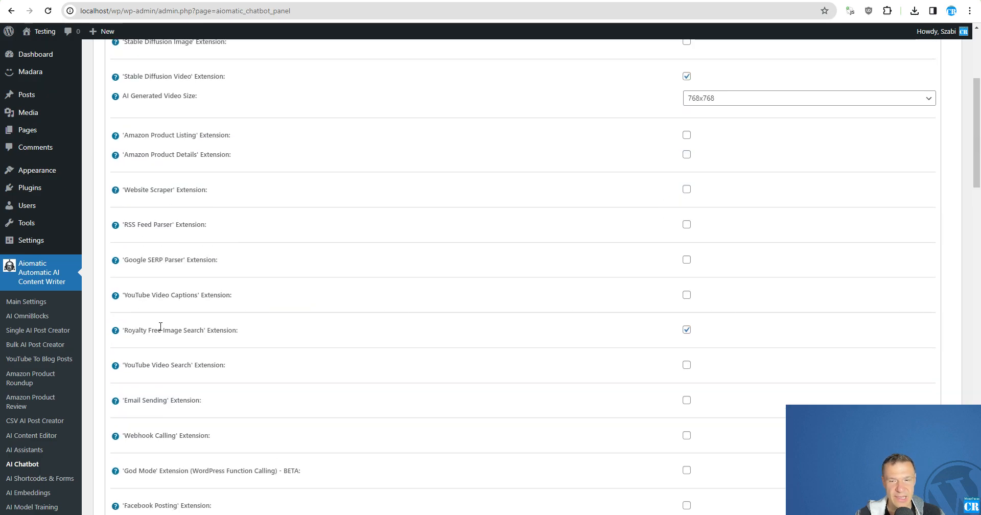
{"action": "scroll", "coordinate": [160, 326], "scroll_direction": "up", "scroll_amount": 1}
{"action": "scroll", "coordinate": [160, 327], "scroll_direction": "up", "scroll_amount": 2}
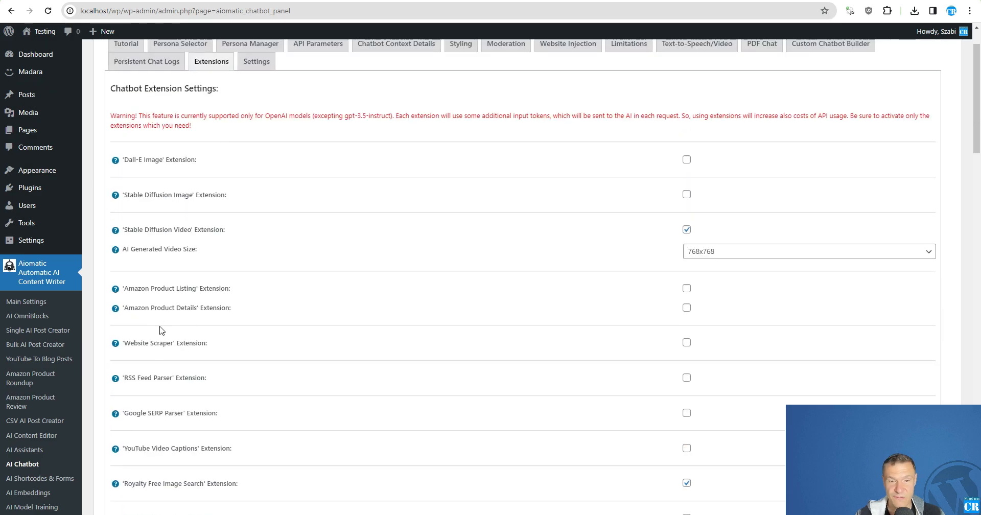
{"action": "left_click_drag", "start_coordinate": [976, 123], "coordinate": [872, 187]}
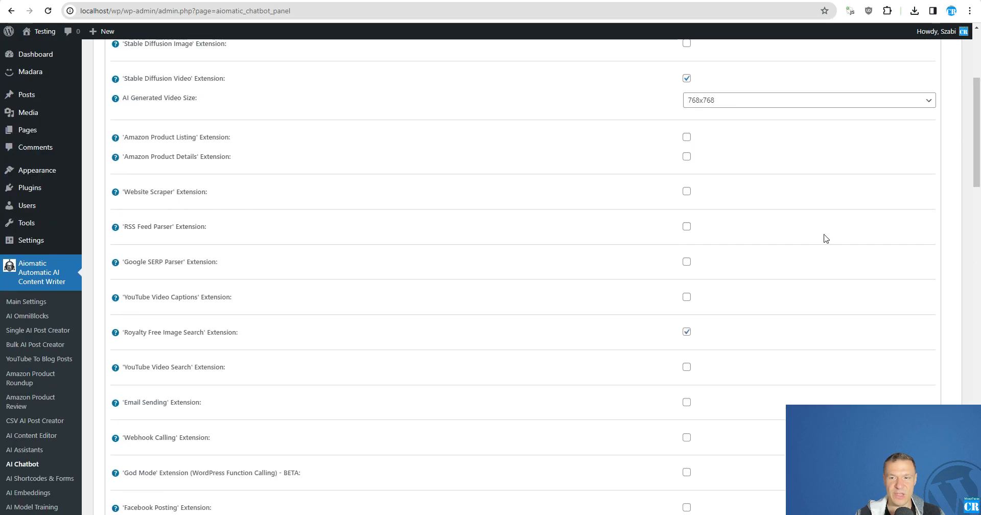
{"action": "left_click", "coordinate": [687, 332]}
{"action": "scroll", "coordinate": [684, 286], "scroll_direction": "up", "scroll_amount": 3}
{"action": "left_click", "coordinate": [685, 231]}
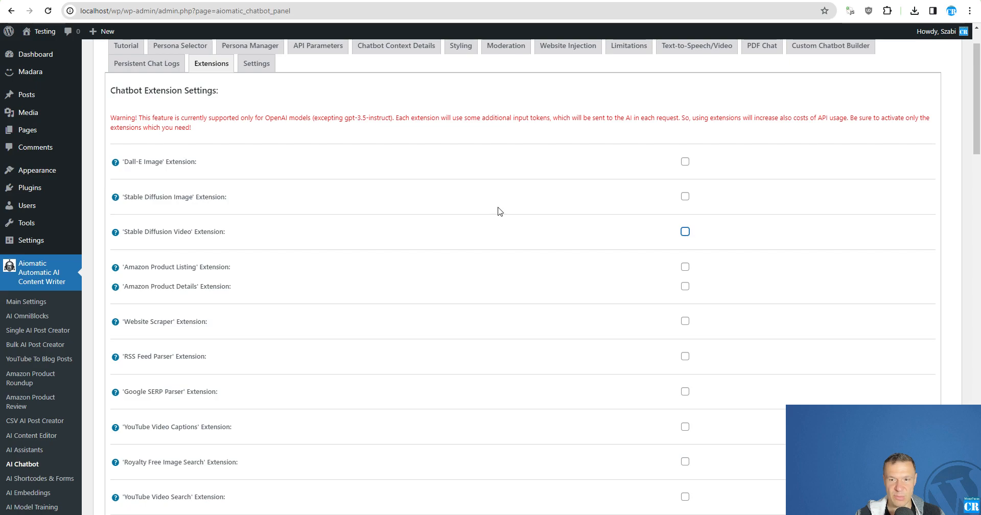
Enable the 'Dall-E Image' extension and save the chatbot settings.
{"action": "left_click", "coordinate": [685, 161]}
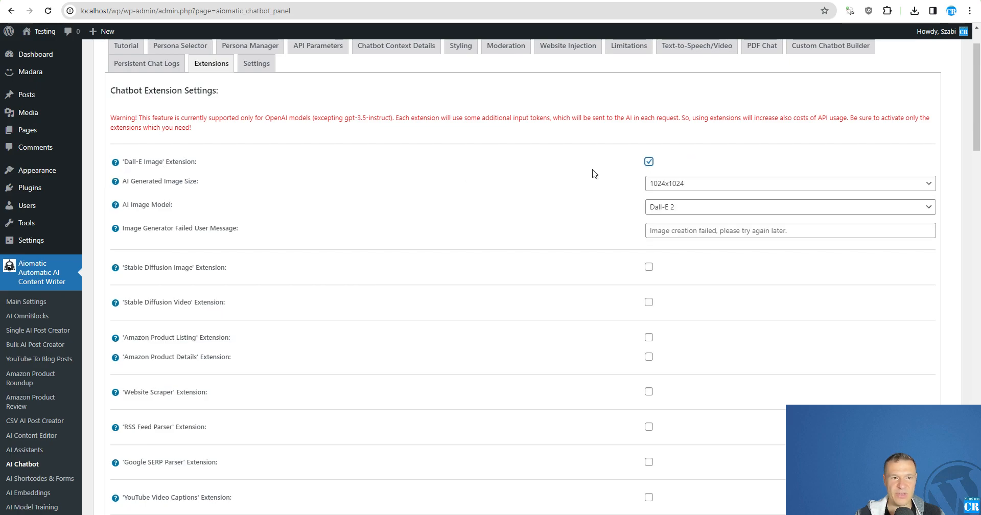
{"action": "scroll", "coordinate": [220, 194], "scroll_direction": "down", "scroll_amount": 15}
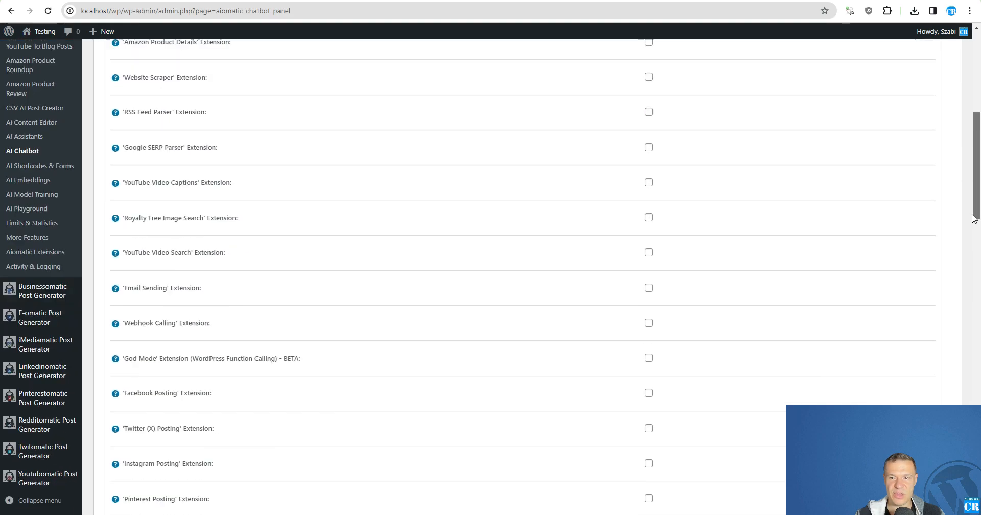
{"action": "scroll", "coordinate": [221, 195], "scroll_direction": "down", "scroll_amount": 9}
{"action": "left_click", "coordinate": [148, 288]}
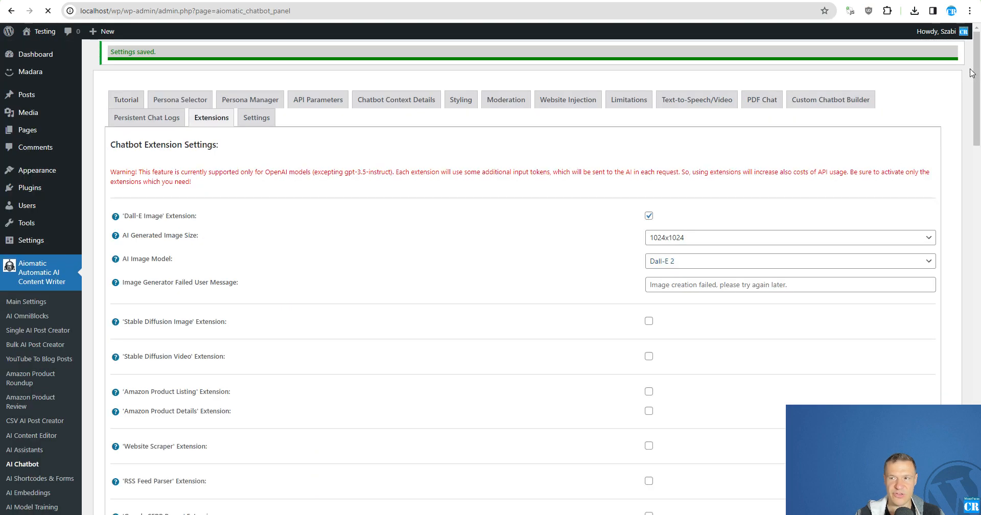
Send "show me a cat" to the preview chatbot and examine the image generated with the Dall-E extension.
{"action": "left_click_drag", "start_coordinate": [974, 75], "coordinate": [932, 424]}
{"action": "left_click", "coordinate": [414, 425]}
{"action": "type", "text": "show me a cat"}
{"action": "key", "text": "Return"}
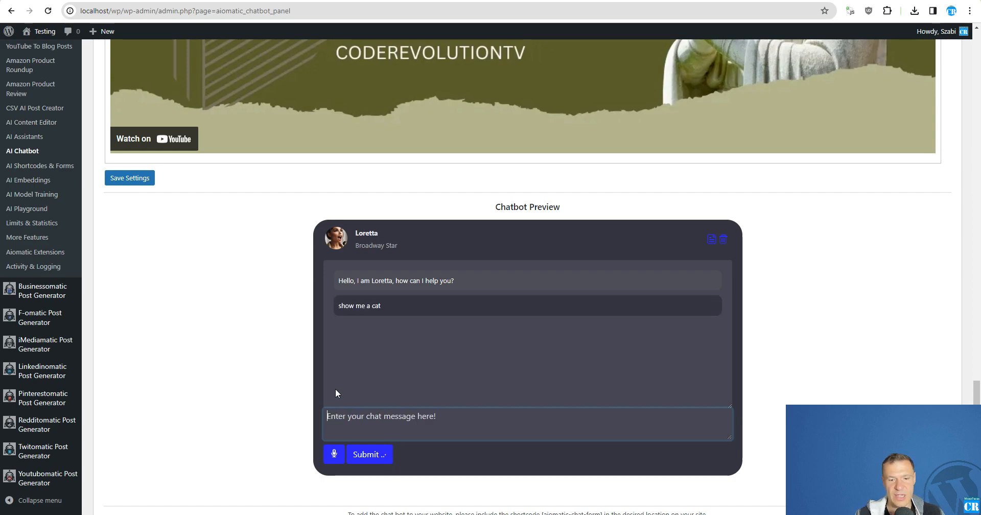
{"action": "scroll", "coordinate": [267, 388], "scroll_direction": "down", "scroll_amount": 1}
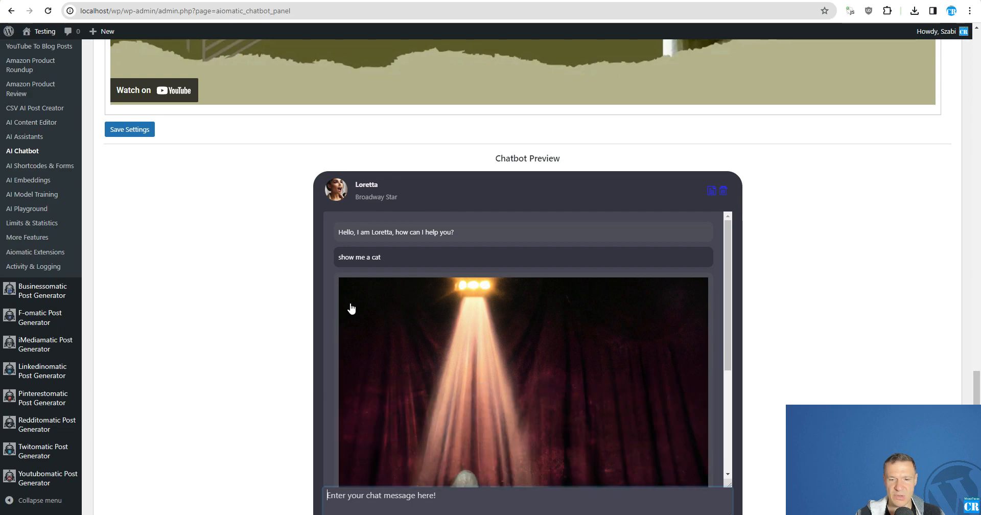
{"action": "scroll", "coordinate": [350, 307], "scroll_direction": "down", "scroll_amount": 3}
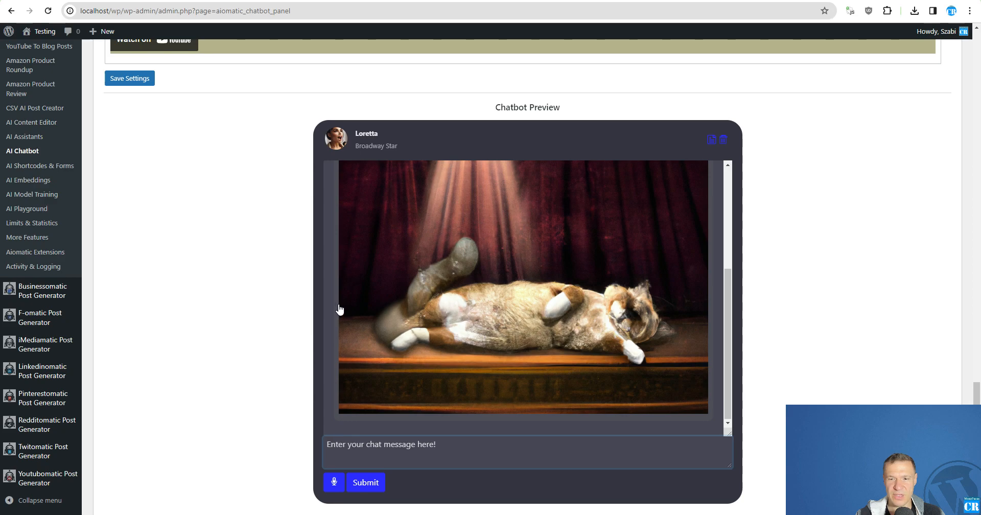
{"action": "scroll", "coordinate": [299, 328], "scroll_direction": "up", "scroll_amount": 2}
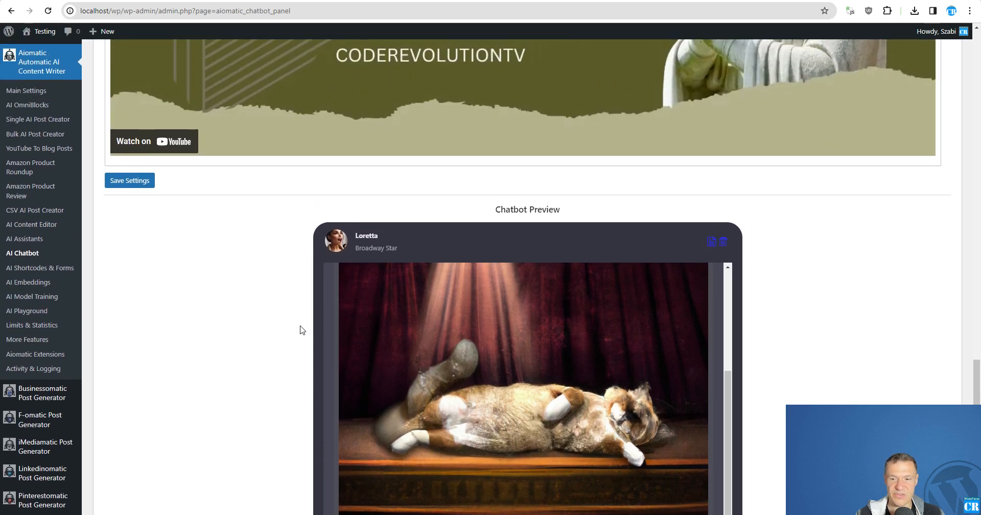
Set the Dall-E extension's AI image model to Dall-E 3, check the image size options, and save the settings.
{"action": "left_click_drag", "start_coordinate": [979, 373], "coordinate": [978, 45]}
{"action": "left_click", "coordinate": [684, 231]}
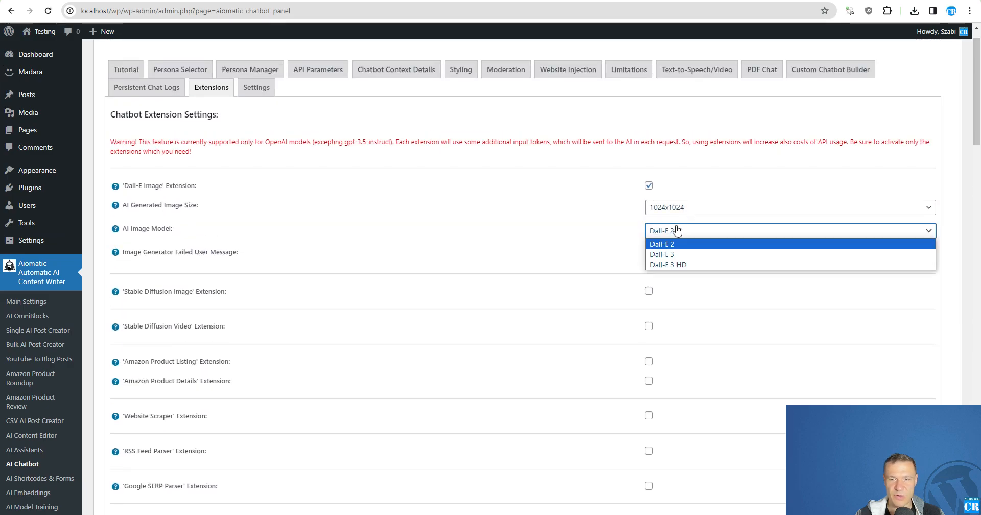
{"action": "left_click", "coordinate": [665, 256]}
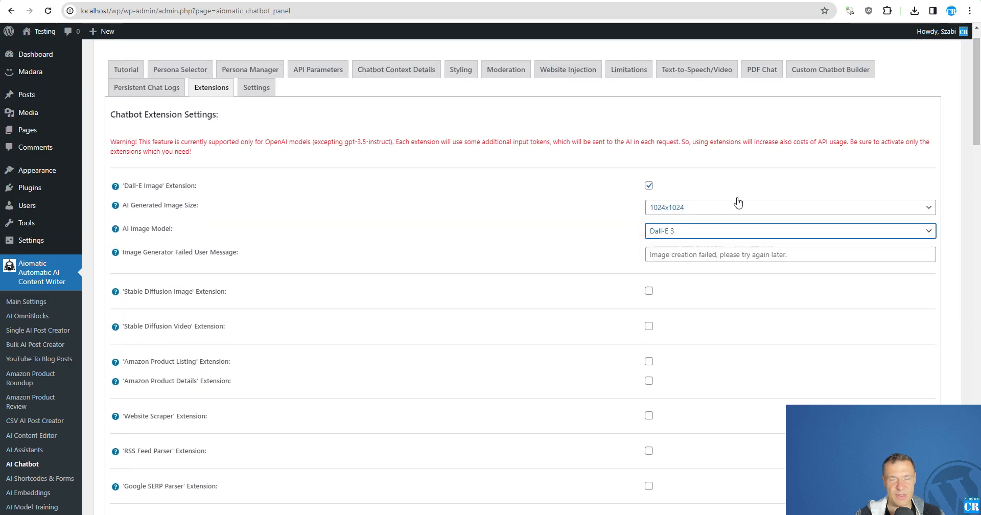
{"action": "scroll", "coordinate": [664, 194], "scroll_direction": "down", "scroll_amount": 1}
{"action": "left_click", "coordinate": [664, 178]}
{"action": "left_click", "coordinate": [664, 182]}
{"action": "left_click_drag", "start_coordinate": [980, 135], "coordinate": [948, 407]}
{"action": "left_click", "coordinate": [130, 385]}
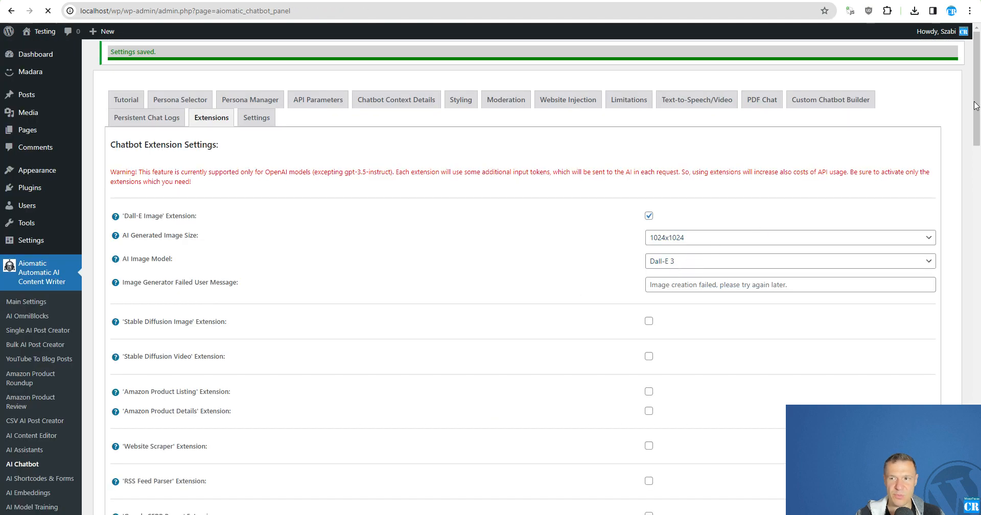
Send "show me an image of a cat" to the preview chatbot.
{"action": "left_click_drag", "start_coordinate": [976, 106], "coordinate": [955, 409]}
{"action": "left_click", "coordinate": [388, 366]}
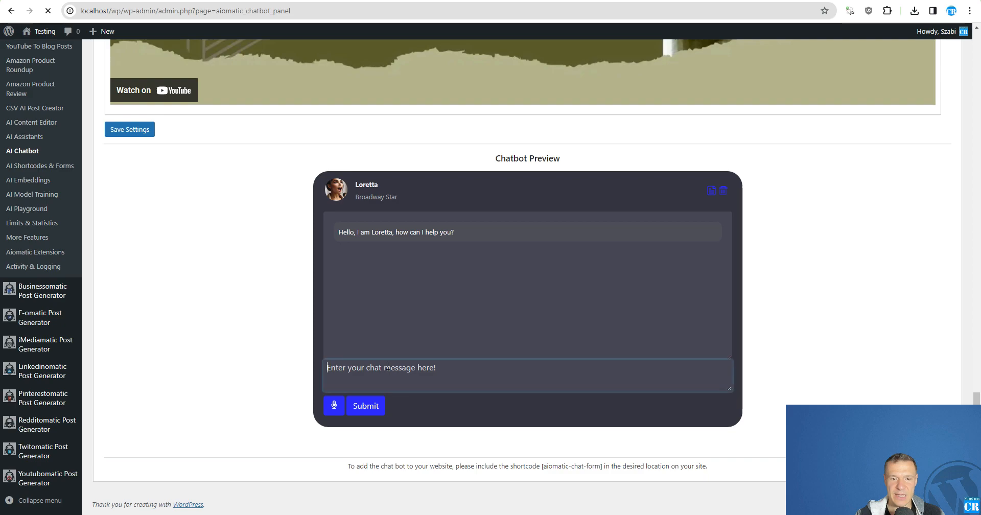
{"action": "type", "text": "show me an image of a cat"}
{"action": "key", "text": "Return"}
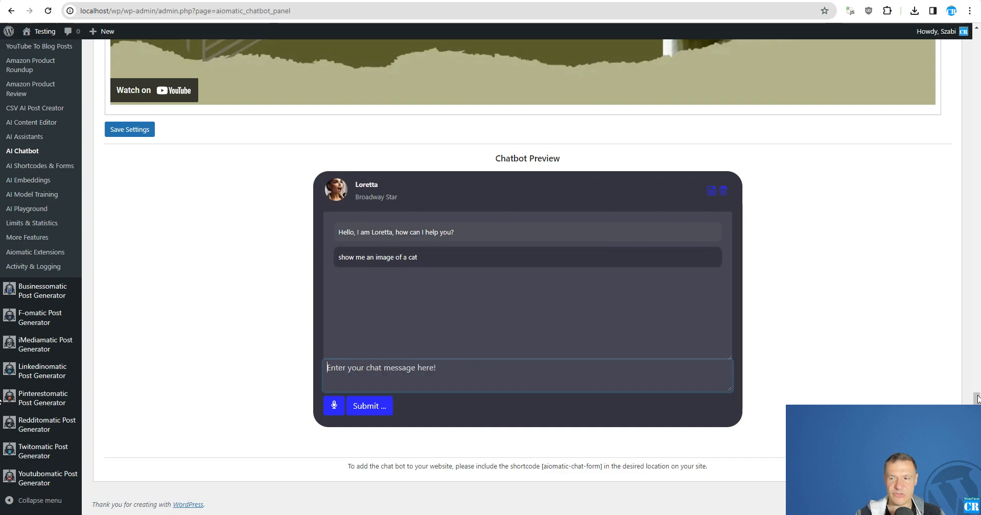
Look over the 'Amazon Product Listing' and 'Amazon Product Details' extensions while the chatbot generates the image.
{"action": "scroll", "coordinate": [2, 237], "scroll_direction": "up", "scroll_amount": 5}
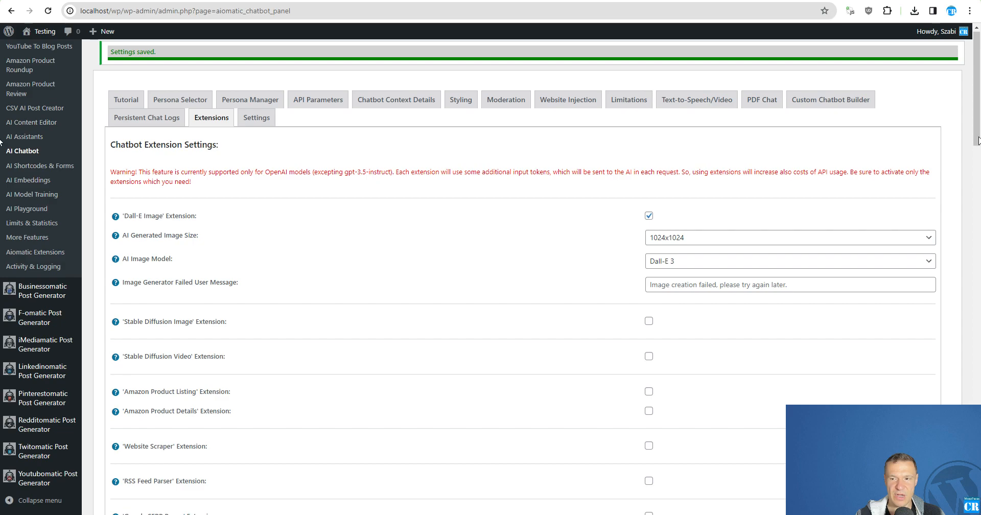
{"action": "left_click_drag", "start_coordinate": [975, 115], "coordinate": [945, 474]}
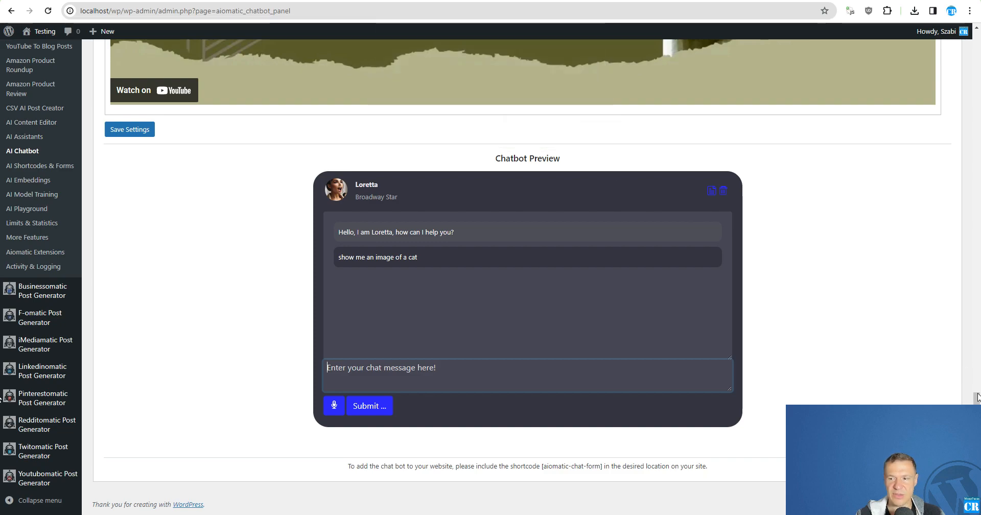
{"action": "left_click_drag", "start_coordinate": [976, 400], "coordinate": [960, 62]}
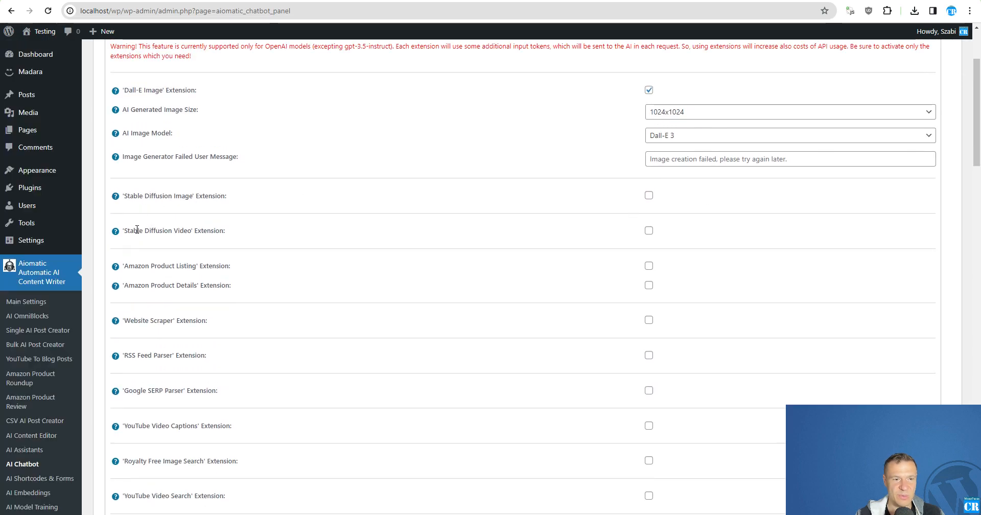
{"action": "left_click_drag", "start_coordinate": [131, 265], "coordinate": [181, 263]}
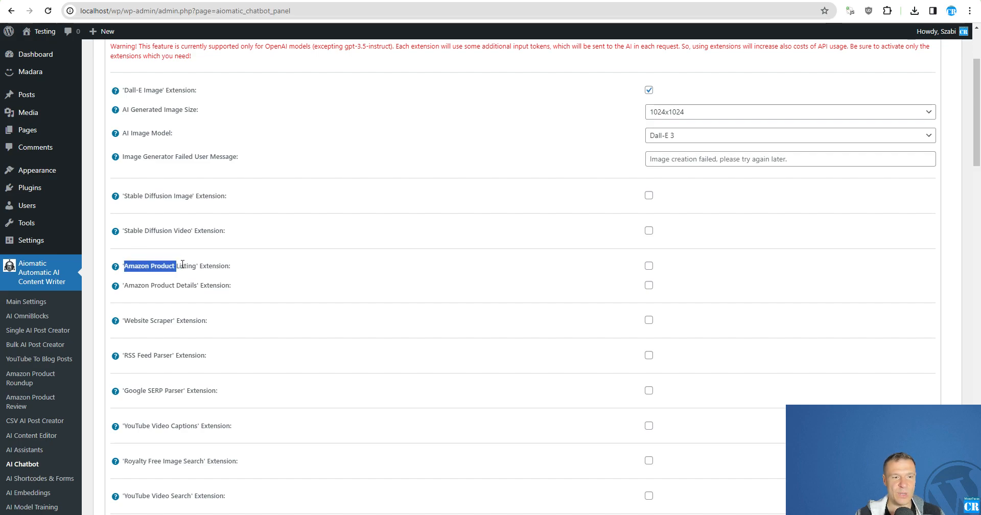
{"action": "left_click_drag", "start_coordinate": [129, 285], "coordinate": [223, 273]}
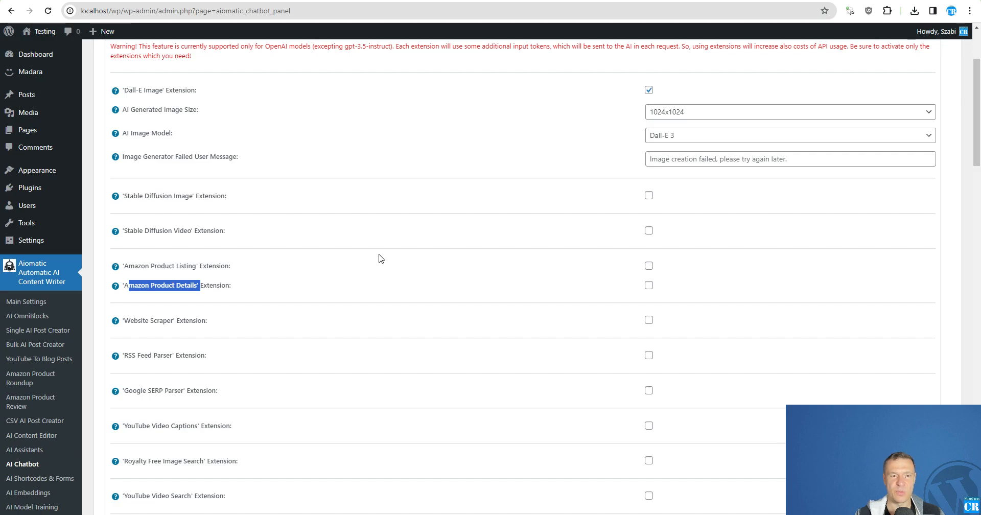
Examine the cat image that the chatbot generated with Dall-E 3 in the chatbot preview.
{"action": "left_click_drag", "start_coordinate": [976, 109], "coordinate": [945, 426]}
{"action": "scroll", "coordinate": [485, 348], "scroll_direction": "down", "scroll_amount": 5}
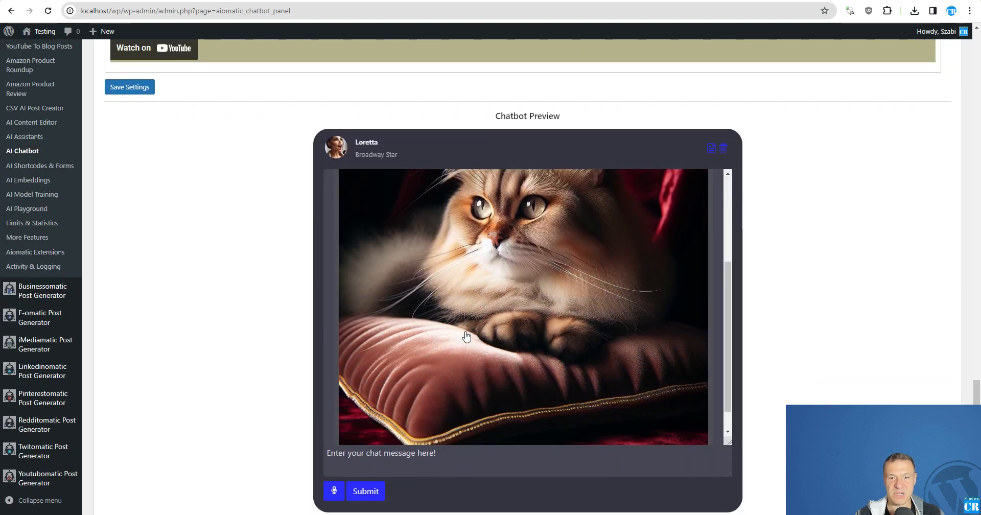
{"action": "scroll", "coordinate": [467, 337], "scroll_direction": "up", "scroll_amount": 3}
{"action": "scroll", "coordinate": [465, 335], "scroll_direction": "up", "scroll_amount": 2}
{"action": "scroll", "coordinate": [475, 291], "scroll_direction": "down", "scroll_amount": 7}
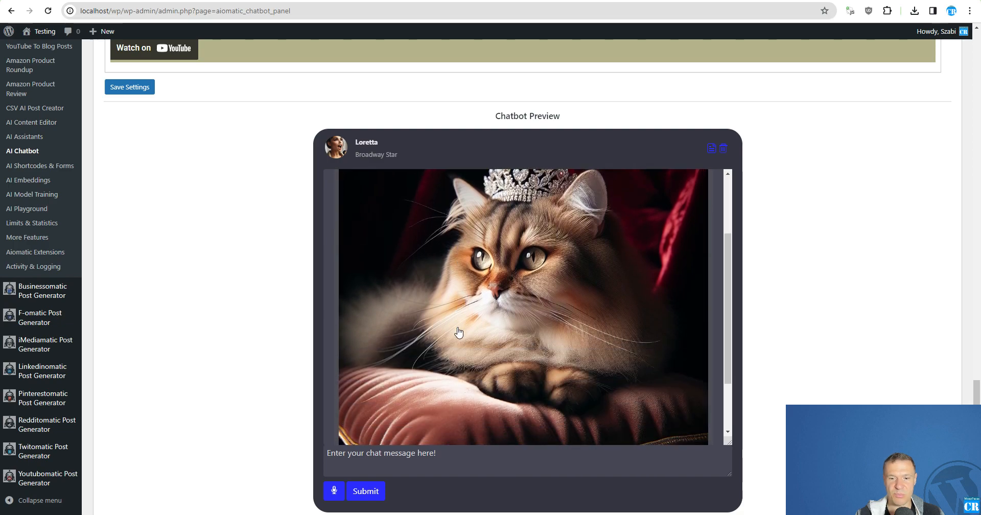
{"action": "scroll", "coordinate": [458, 331], "scroll_direction": "up", "scroll_amount": 6}
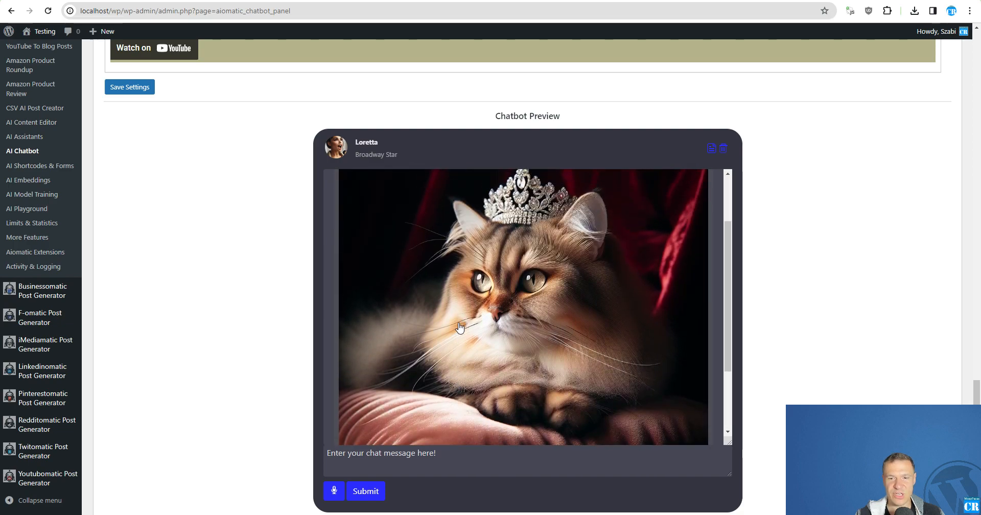
{"action": "scroll", "coordinate": [457, 326], "scroll_direction": "down", "scroll_amount": 6}
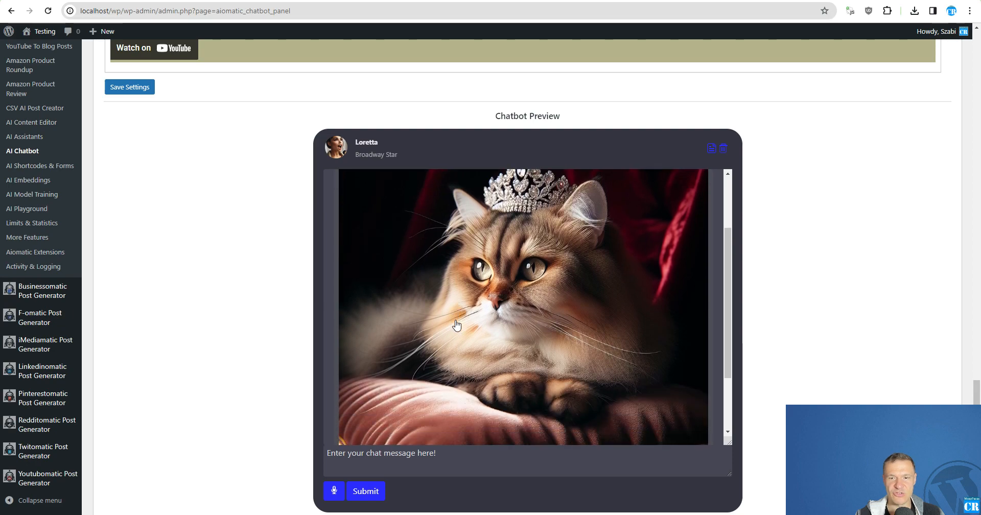
{"action": "scroll", "coordinate": [454, 322], "scroll_direction": "up", "scroll_amount": 6}
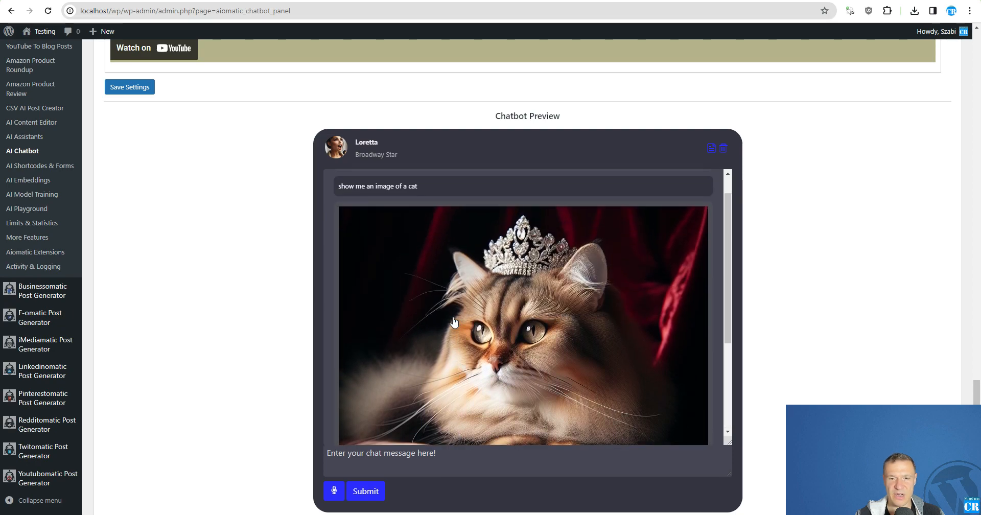
{"action": "scroll", "coordinate": [453, 320], "scroll_direction": "down", "scroll_amount": 2}
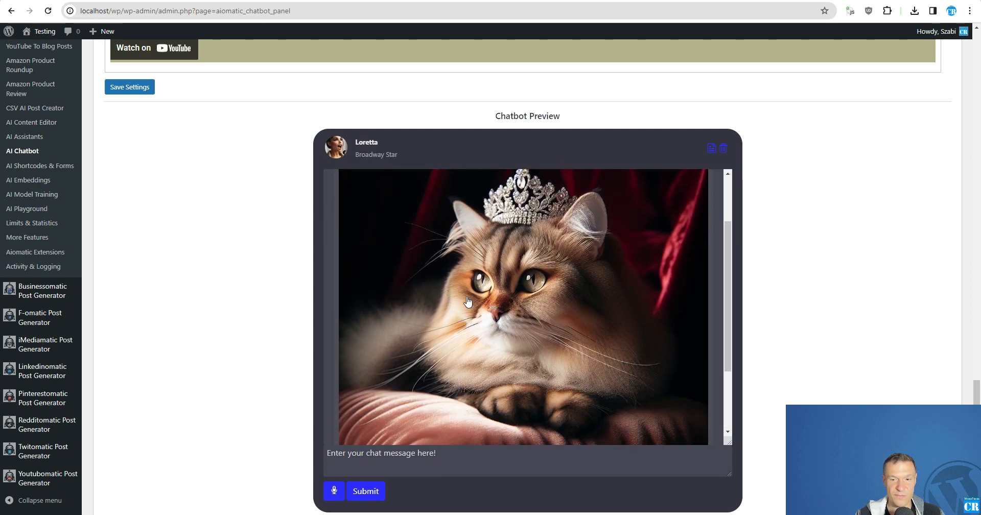
{"action": "scroll", "coordinate": [467, 301], "scroll_direction": "down", "scroll_amount": 3}
{"action": "scroll", "coordinate": [467, 302], "scroll_direction": "up", "scroll_amount": 6}
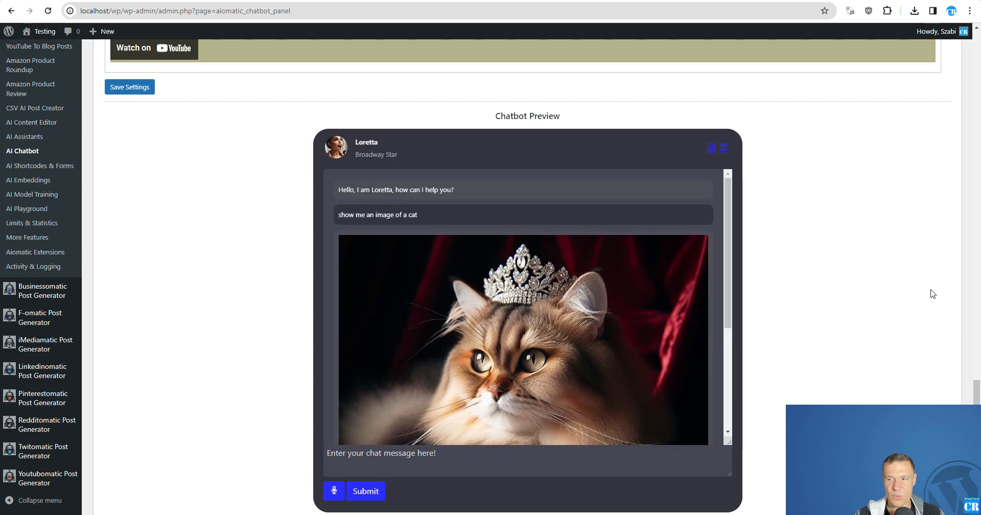
Disable the 'Dall-E Image' extension for the chatbot.
{"action": "left_click_drag", "start_coordinate": [977, 392], "coordinate": [970, 89]}
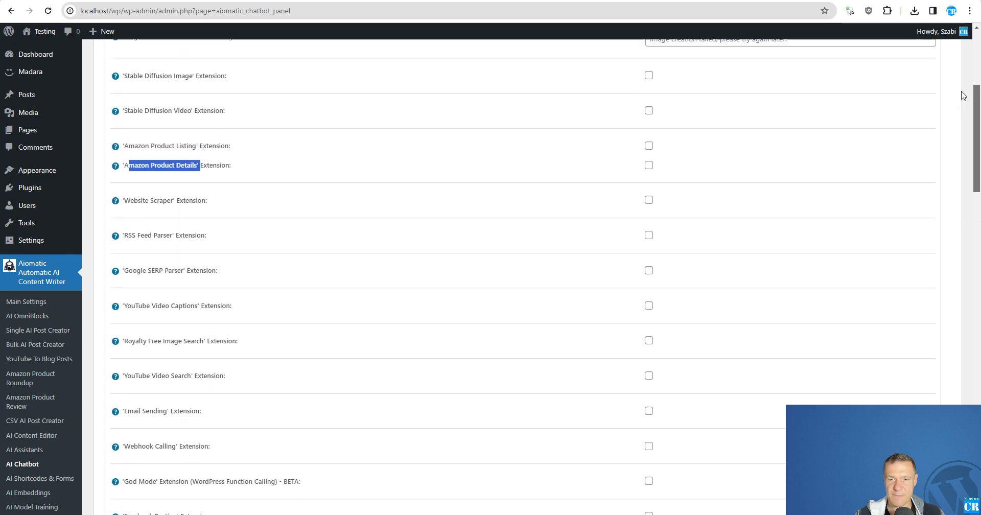
{"action": "scroll", "coordinate": [646, 110], "scroll_direction": "up", "scroll_amount": 2}
{"action": "left_click", "coordinate": [649, 89]}
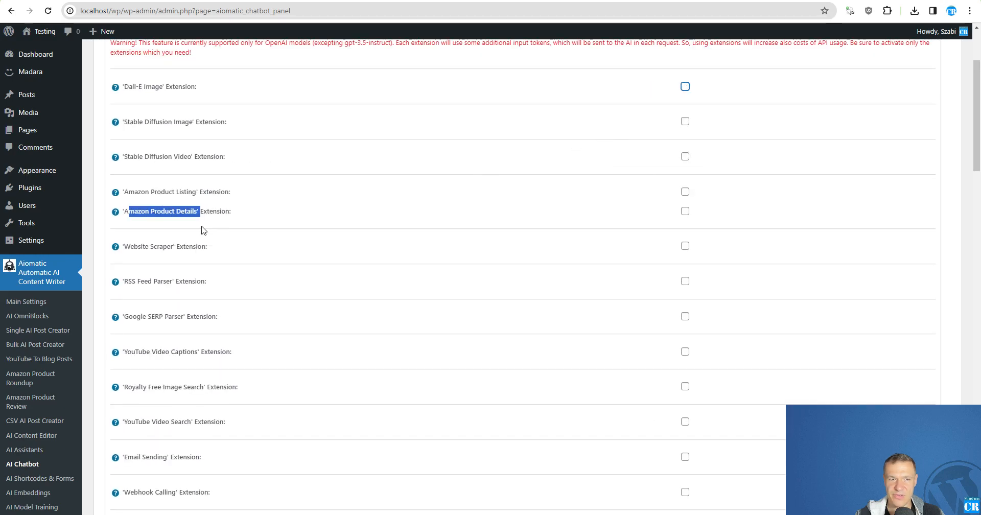
Review the 'Website Scraper', 'RSS Feed Parser', 'Google SERP Parser', 'YouTube Video Captions' and 'Royalty Free Image Search' extensions in the list.
{"action": "left_click_drag", "start_coordinate": [143, 247], "coordinate": [204, 248]}
{"action": "left_click_drag", "start_coordinate": [136, 281], "coordinate": [196, 280]}
{"action": "left_click_drag", "start_coordinate": [137, 317], "coordinate": [194, 331]}
{"action": "scroll", "coordinate": [197, 324], "scroll_direction": "down", "scroll_amount": 1}
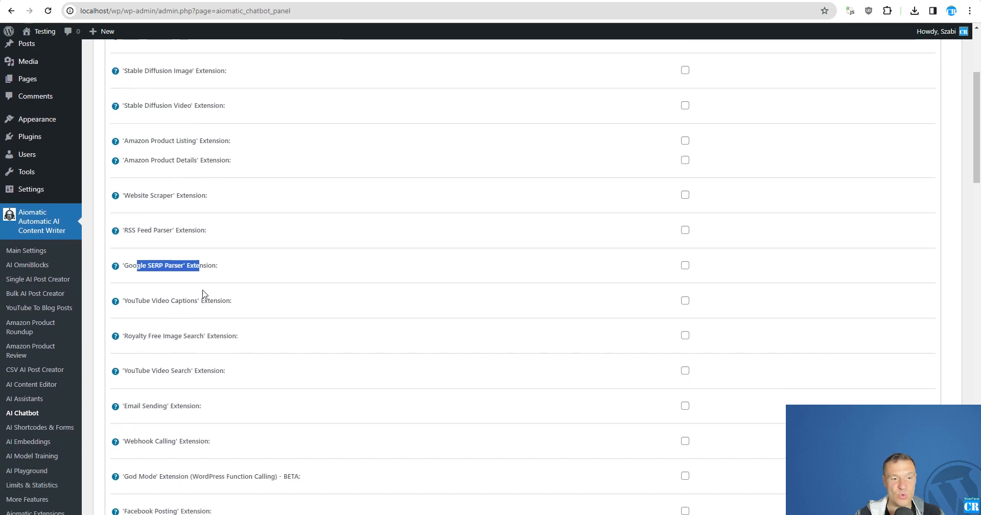
{"action": "left_click_drag", "start_coordinate": [132, 301], "coordinate": [202, 314]}
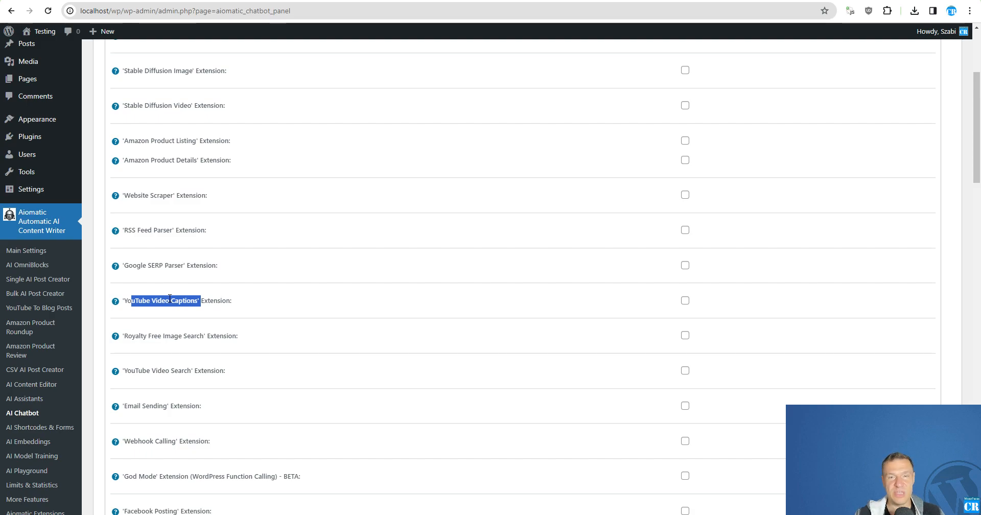
{"action": "left_click_drag", "start_coordinate": [144, 336], "coordinate": [223, 336]}
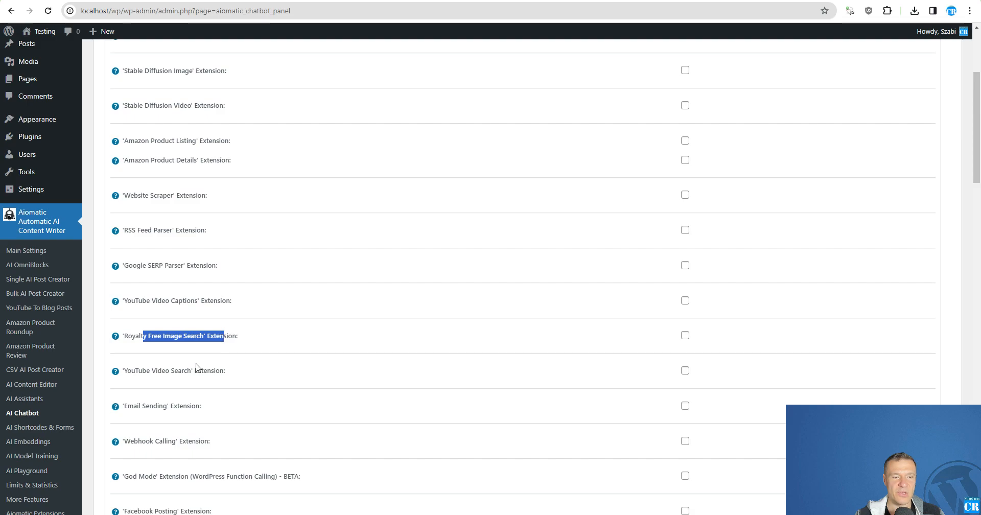
{"action": "scroll", "coordinate": [163, 372], "scroll_direction": "down", "scroll_amount": 3}
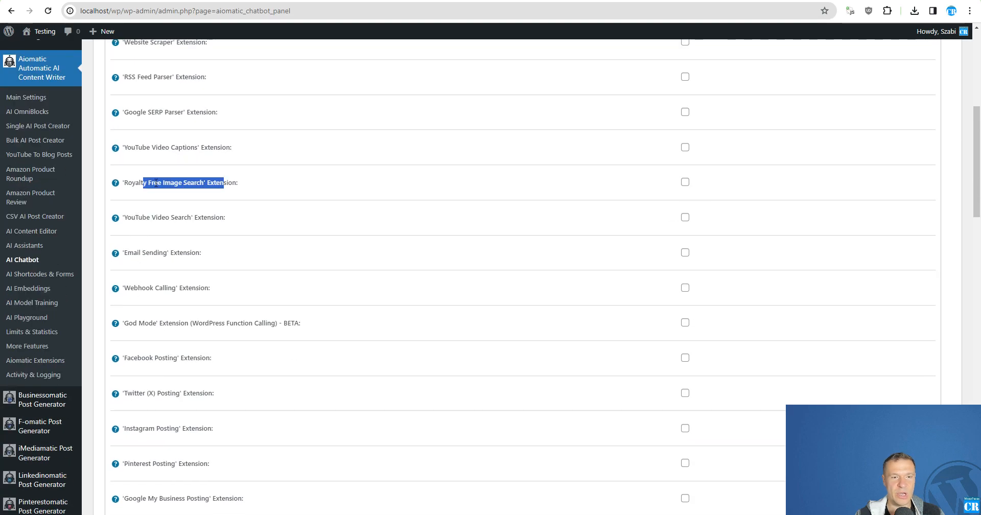
Enable the 'YouTube Video Search' extension and save the chatbot settings.
{"action": "left_click_drag", "start_coordinate": [135, 218], "coordinate": [187, 219]}
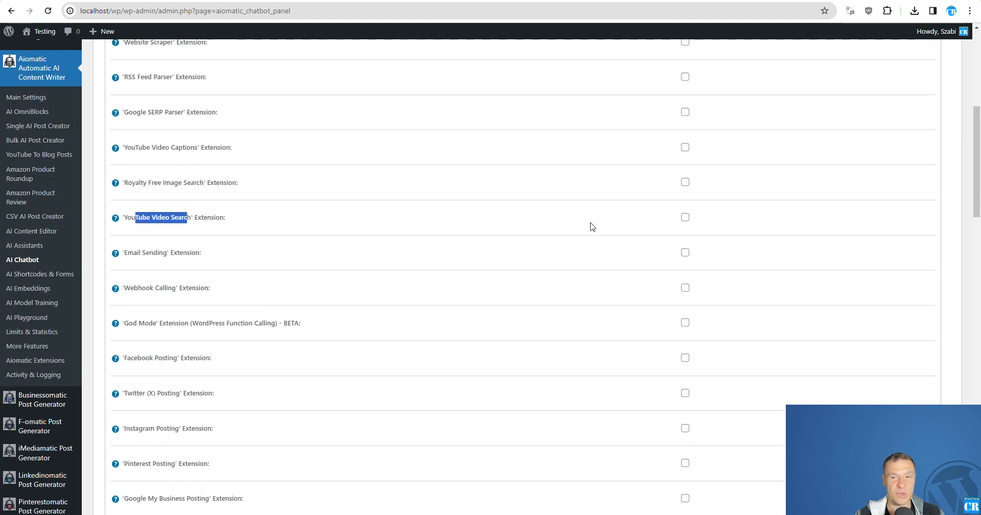
{"action": "left_click", "coordinate": [682, 219]}
{"action": "left_click", "coordinate": [683, 219]}
{"action": "left_click_drag", "start_coordinate": [976, 200], "coordinate": [953, 429]}
{"action": "left_click", "coordinate": [134, 195]}
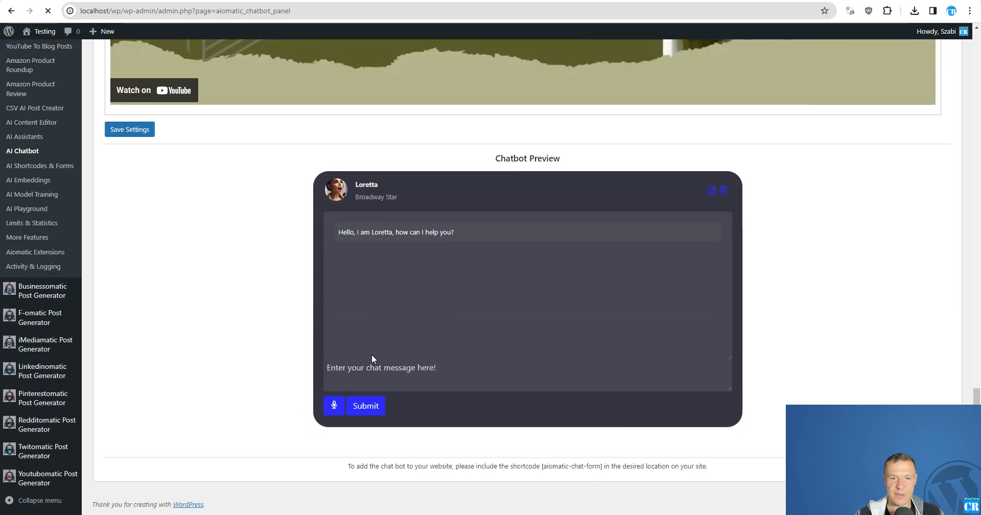
Send "Search YouTube for CodeRevolution" to the preview chatbot and examine the video it returns.
{"action": "left_click", "coordinate": [368, 372]}
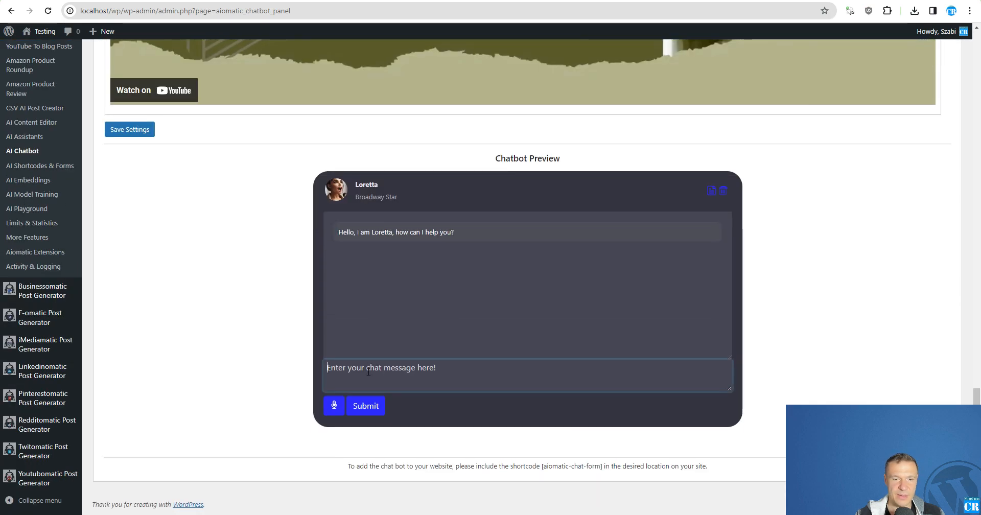
{"action": "type", "text": "Show me "}
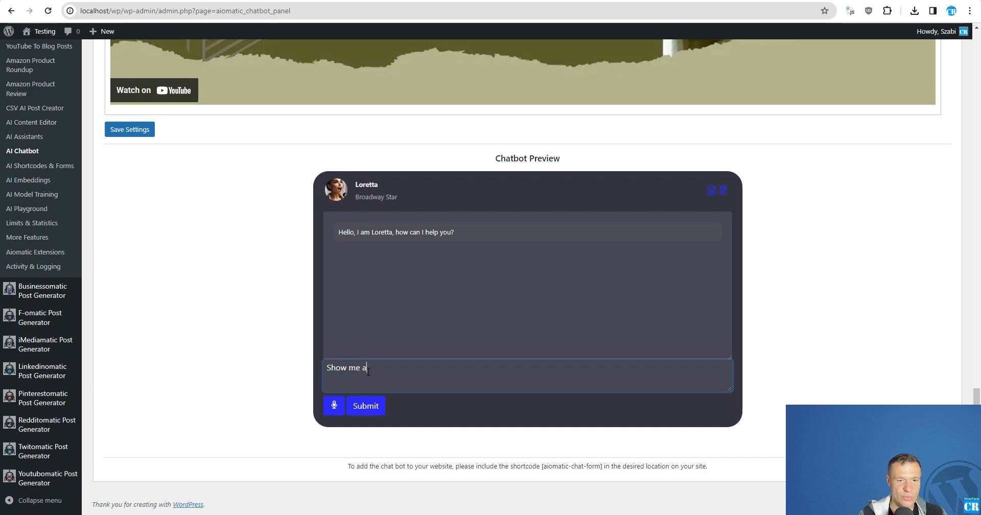
{"action": "type", "text": "a"}
{"action": "key", "text": "BackSpace"}
{"action": "key", "text": "BackSpace"}
{"action": "key", "text": "BackSpace"}
{"action": "key", "text": "BackSpace"}
{"action": "key", "text": "BackSpace"}
{"action": "key", "text": "BackSpace"}
{"action": "key", "text": "BackSpace"}
{"action": "key", "text": "BackSpace"}
{"action": "type", "text": "earch YouTube for CodeRevolution"}
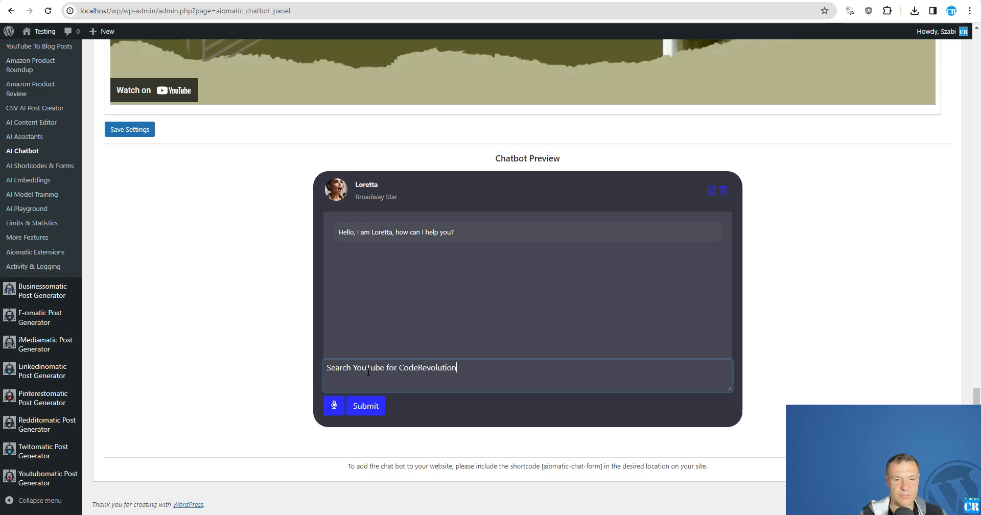
{"action": "key", "text": "Return"}
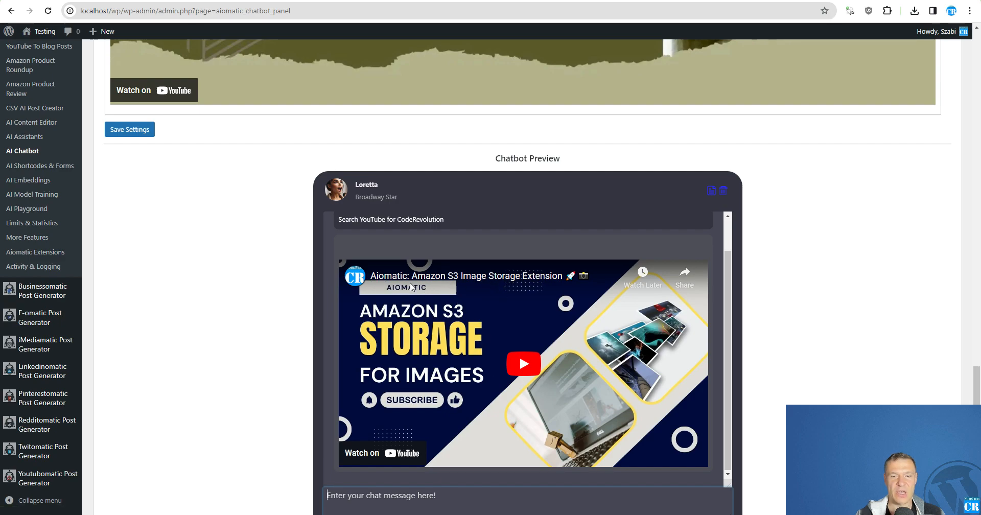
{"action": "mouse_move", "coordinate": [362, 283]}
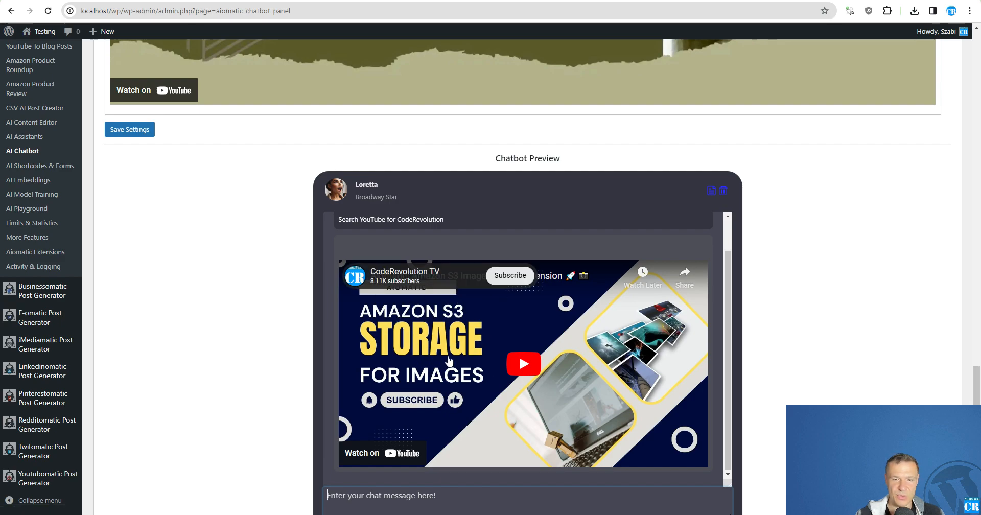
Disable the 'YouTube Video Search' extension for the chatbot.
{"action": "scroll", "coordinate": [969, 234], "scroll_direction": "up", "scroll_amount": 10}
{"action": "scroll", "coordinate": [969, 234], "scroll_direction": "up", "scroll_amount": 10}
{"action": "left_click", "coordinate": [685, 220]}
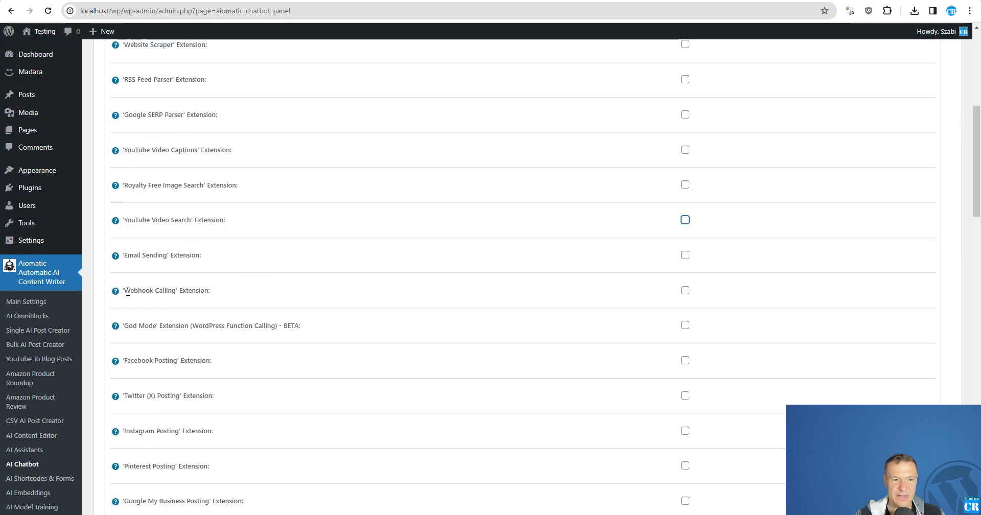
Review the 'Email Sending', 'Webhook Calling' and 'God Mode' extensions and the God Mode tutorial video on the settings page.
{"action": "left_click_drag", "start_coordinate": [141, 255], "coordinate": [199, 255]}
{"action": "left_click_drag", "start_coordinate": [133, 290], "coordinate": [198, 290]}
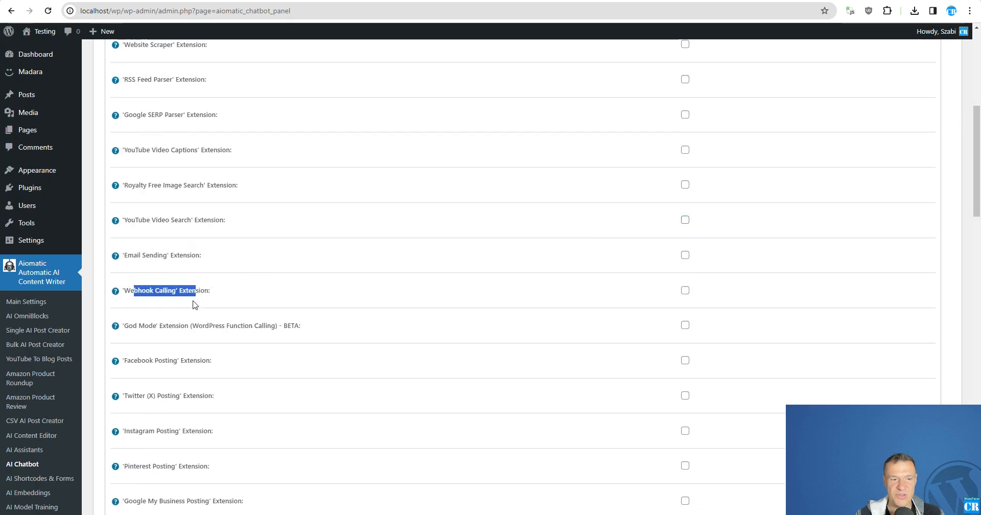
{"action": "left_click_drag", "start_coordinate": [129, 326], "coordinate": [159, 326]}
{"action": "scroll", "coordinate": [350, 349], "scroll_direction": "down", "scroll_amount": 12}
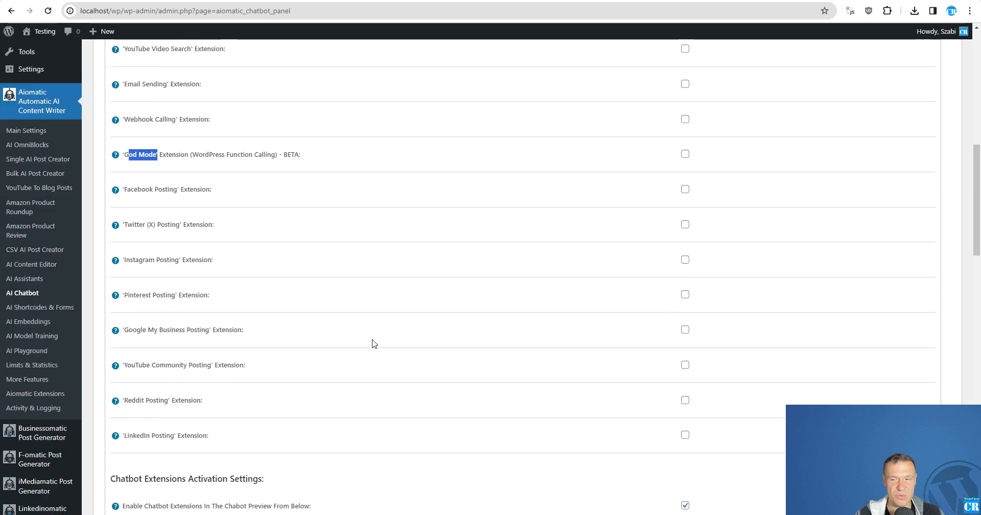
{"action": "scroll", "coordinate": [785, 209], "scroll_direction": "up", "scroll_amount": 3}
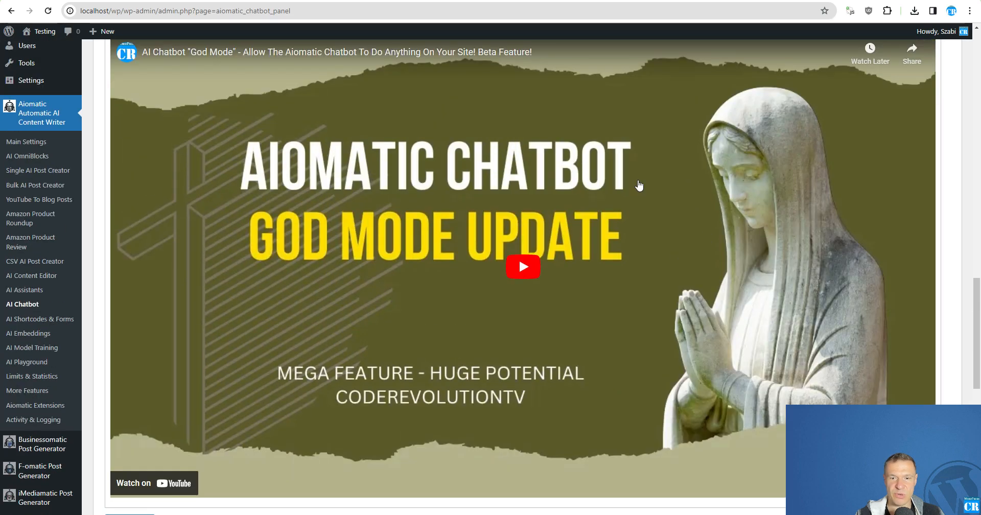
{"action": "left_click_drag", "start_coordinate": [974, 322], "coordinate": [973, 159]}
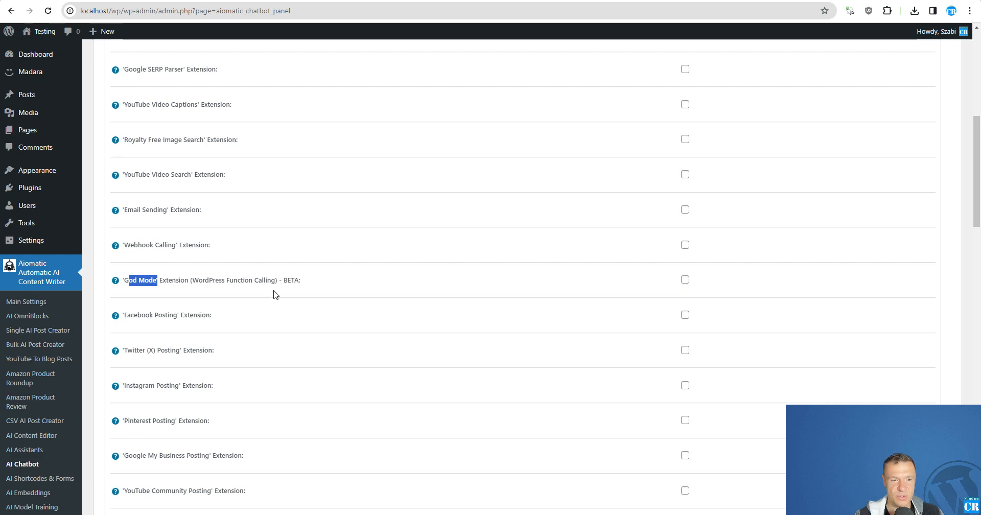
Review the social media posting extensions, including Facebook, Twitter (X), Instagram and Pinterest.
{"action": "left_click_drag", "start_coordinate": [127, 315], "coordinate": [170, 316]}
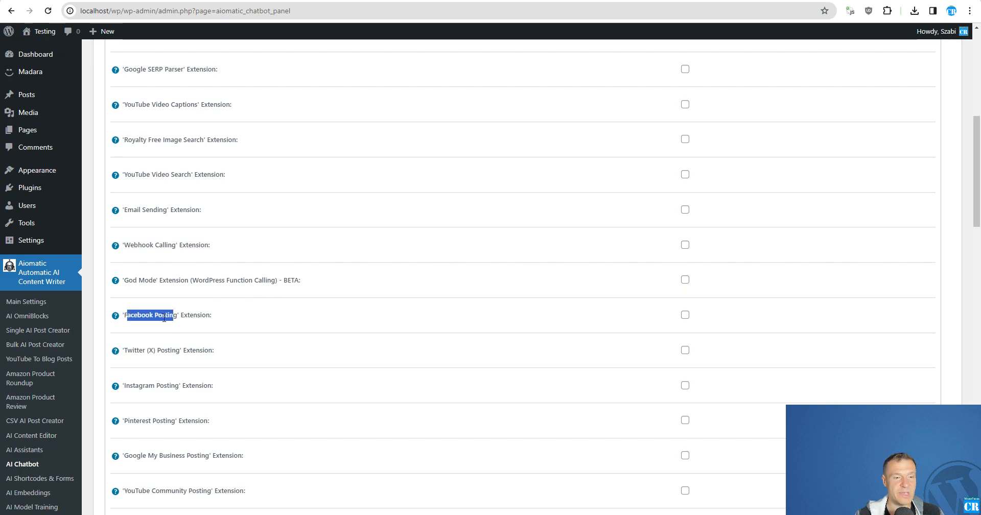
{"action": "scroll", "coordinate": [148, 326], "scroll_direction": "down", "scroll_amount": 1}
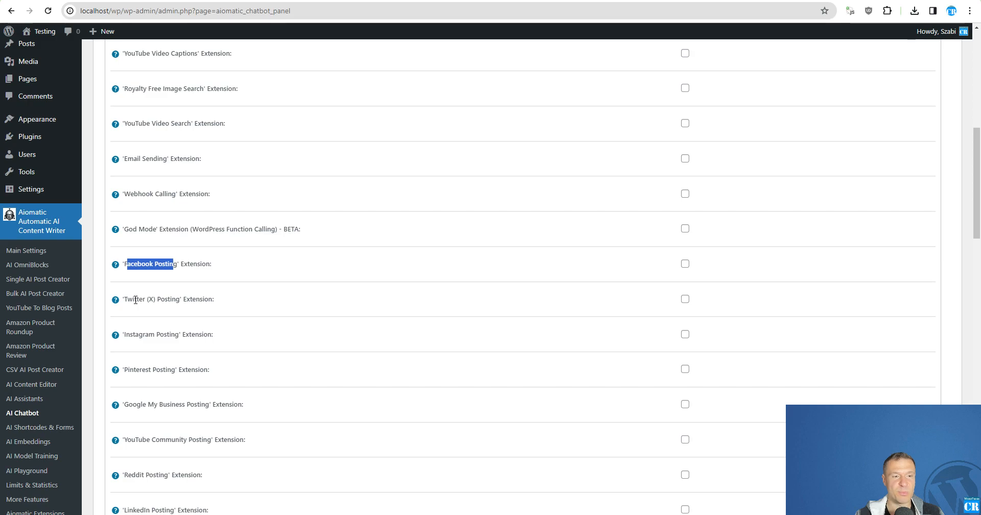
{"action": "left_click_drag", "start_coordinate": [134, 299], "coordinate": [150, 300]}
{"action": "left_click_drag", "start_coordinate": [132, 335], "coordinate": [151, 334]}
{"action": "left_click_drag", "start_coordinate": [130, 370], "coordinate": [146, 370]}
{"action": "scroll", "coordinate": [137, 360], "scroll_direction": "down", "scroll_amount": 2}
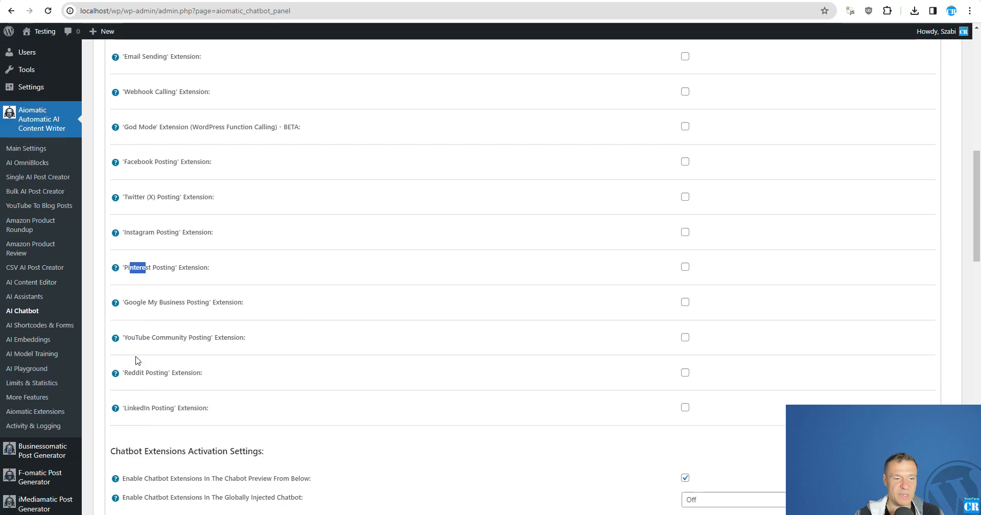
Review the 'YouTube Community Posting', 'Reddit Posting' and 'LinkedIn Posting' extensions in the chatbot extension list.
{"action": "left_click_drag", "start_coordinate": [135, 338], "coordinate": [154, 338]}
{"action": "left_click_drag", "start_coordinate": [128, 373], "coordinate": [160, 373]}
{"action": "left_click", "coordinate": [144, 410]}
{"action": "left_click_drag", "start_coordinate": [129, 407], "coordinate": [167, 407]}
{"action": "scroll", "coordinate": [280, 339], "scroll_direction": "up", "scroll_amount": 2}
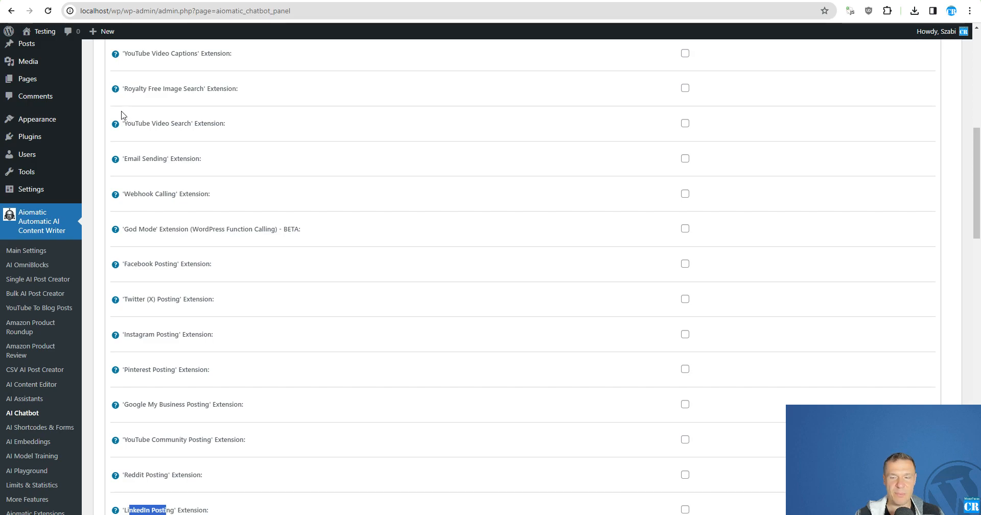
Open twitter.com in a new browser tab and look through the existing posts on the account's own profile.
{"action": "key", "text": "ctrl+t"}
{"action": "type", "text": "twitter.com"}
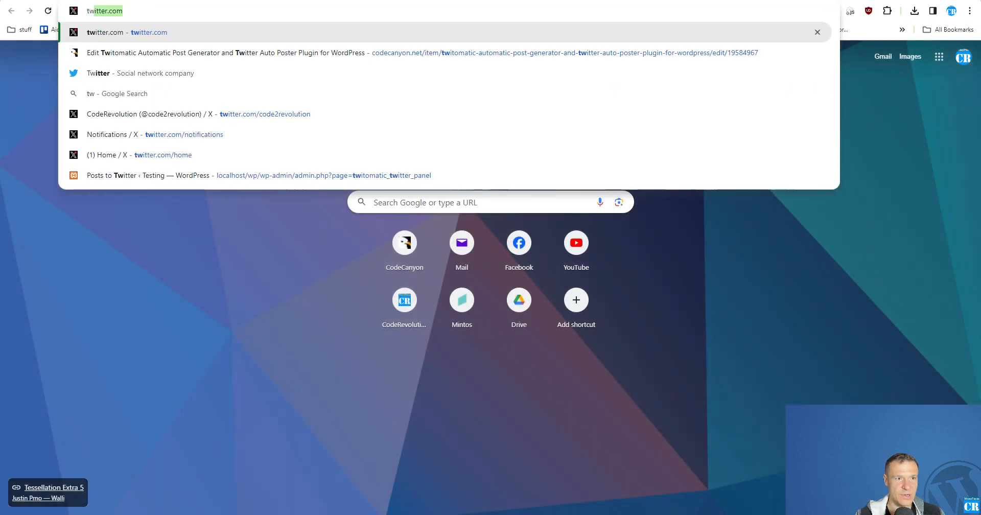
{"action": "key", "text": "Return"}
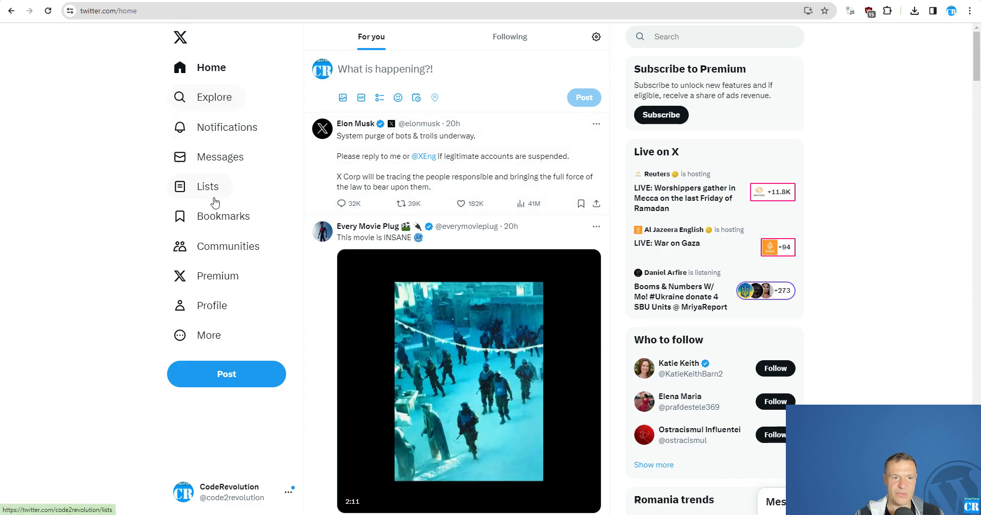
{"action": "left_click", "coordinate": [208, 306]}
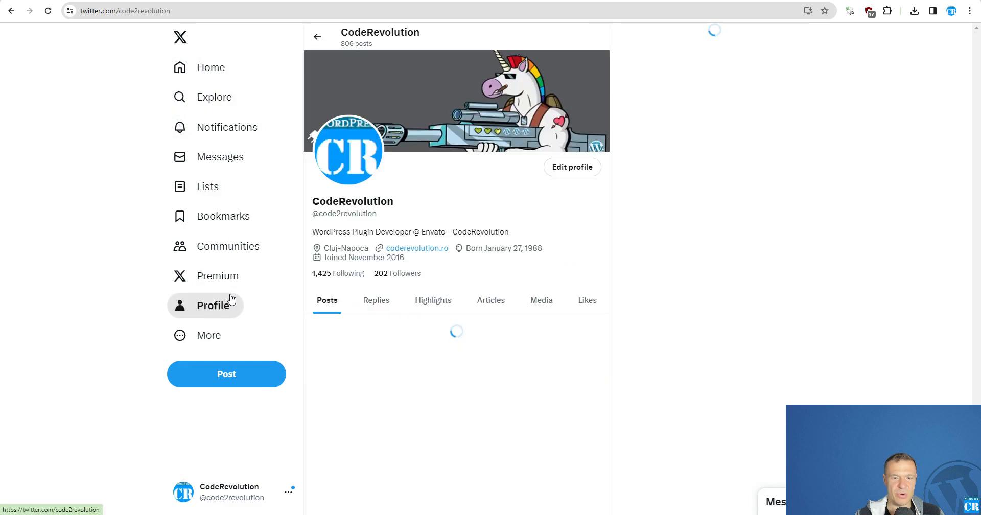
{"action": "scroll", "coordinate": [444, 311], "scroll_direction": "down", "scroll_amount": 4}
{"action": "scroll", "coordinate": [445, 312], "scroll_direction": "down", "scroll_amount": 1}
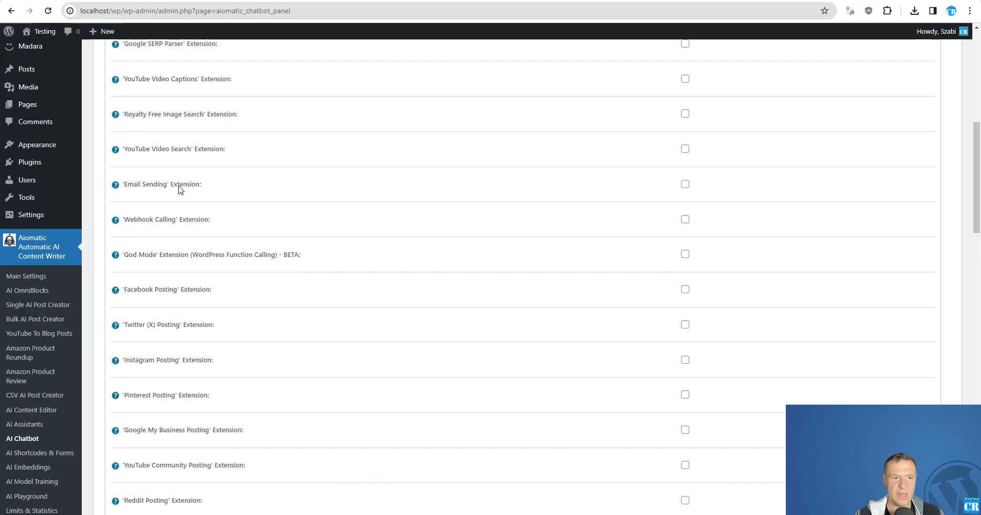
Enable the 'Twitter (X) Posting' extension for the chatbot and save the settings.
{"action": "scroll", "coordinate": [186, 188], "scroll_direction": "up", "scroll_amount": 5}
{"action": "scroll", "coordinate": [314, 239], "scroll_direction": "up", "scroll_amount": 1}
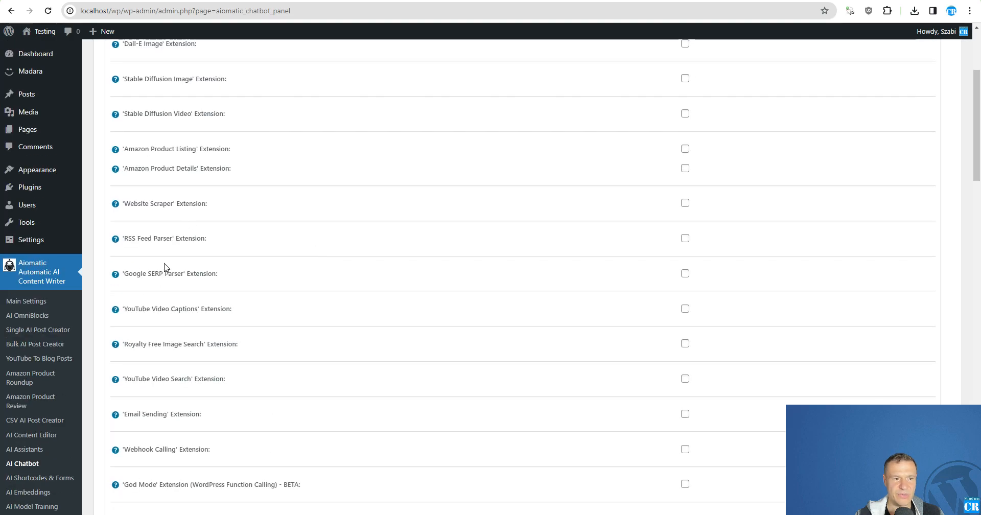
{"action": "scroll", "coordinate": [147, 372], "scroll_direction": "down", "scroll_amount": 7}
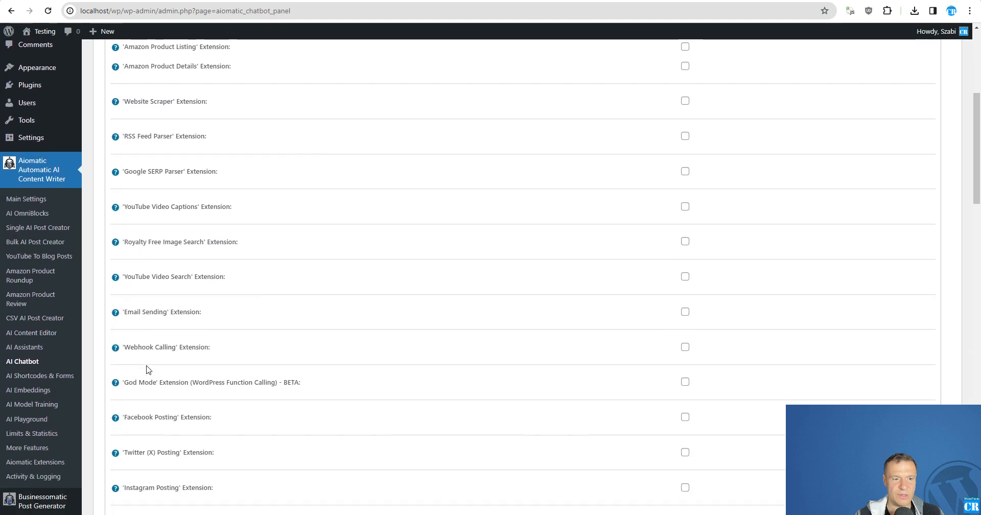
{"action": "left_click_drag", "start_coordinate": [135, 197], "coordinate": [196, 197]}
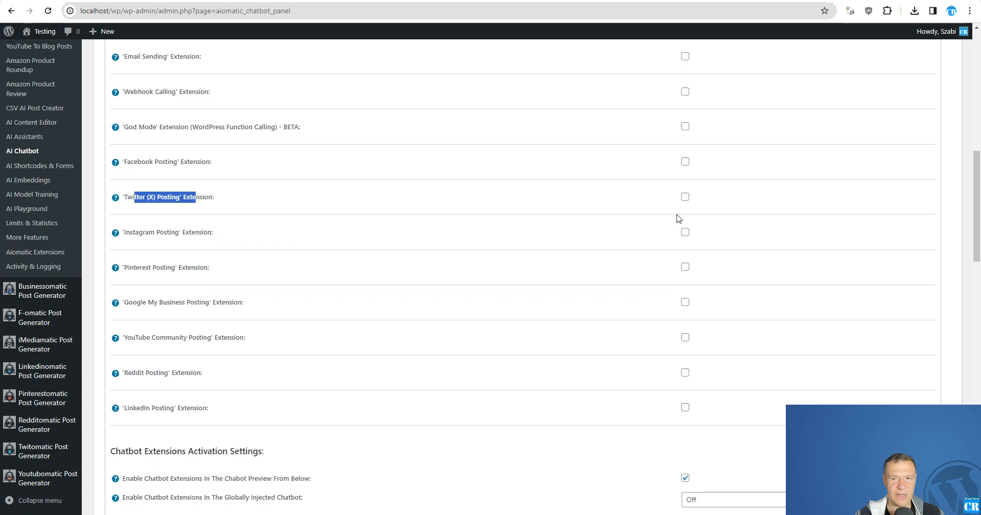
{"action": "left_click", "coordinate": [685, 197]}
{"action": "left_click_drag", "start_coordinate": [974, 208], "coordinate": [974, 337]}
{"action": "scroll", "coordinate": [270, 267], "scroll_direction": "down", "scroll_amount": 5}
{"action": "left_click", "coordinate": [136, 237]}
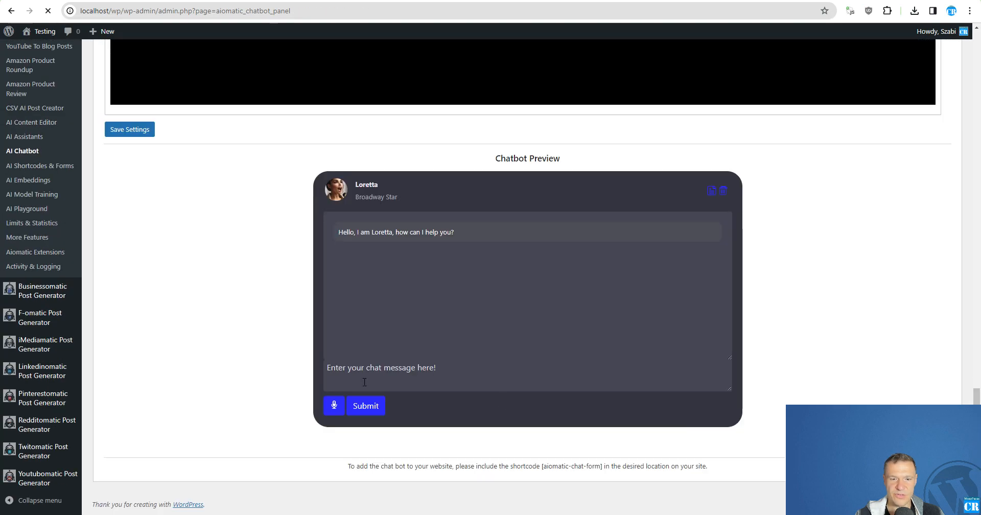
Send the chatbot "create a Twitter post and tell the audience that the post was created by Aiomatic's chatbot, which is now able to post to Twitter also".
{"action": "left_click", "coordinate": [363, 376]}
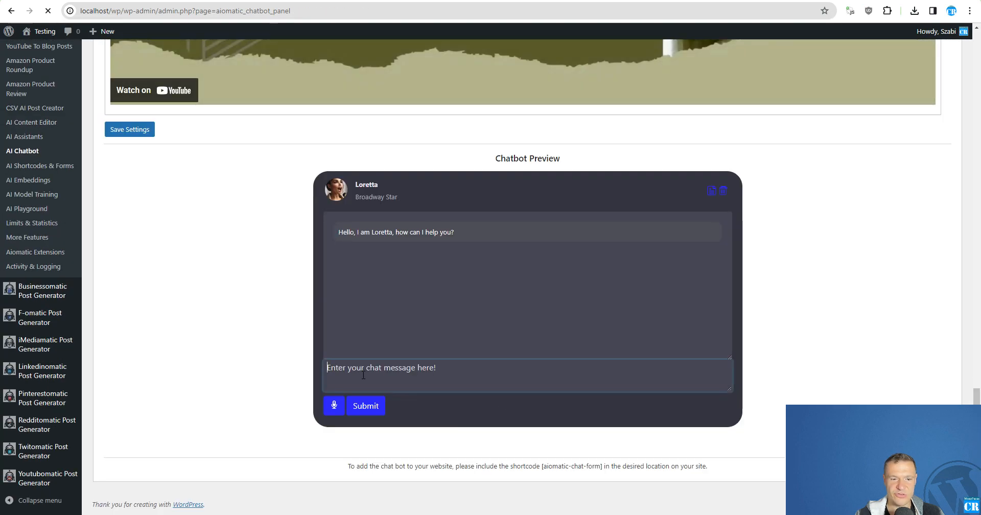
{"action": "type", "text": "create"}
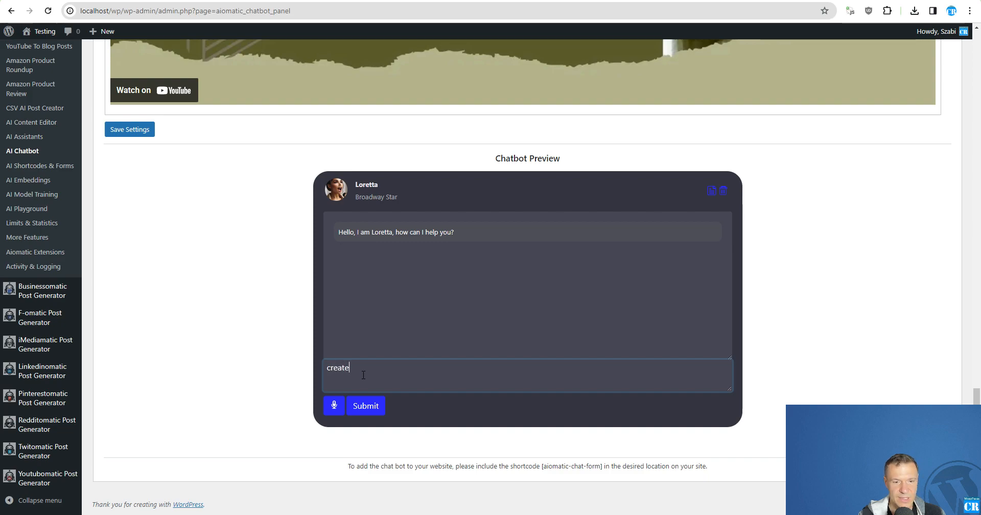
{"action": "type", "text": " a Twitter post and tell the audie"}
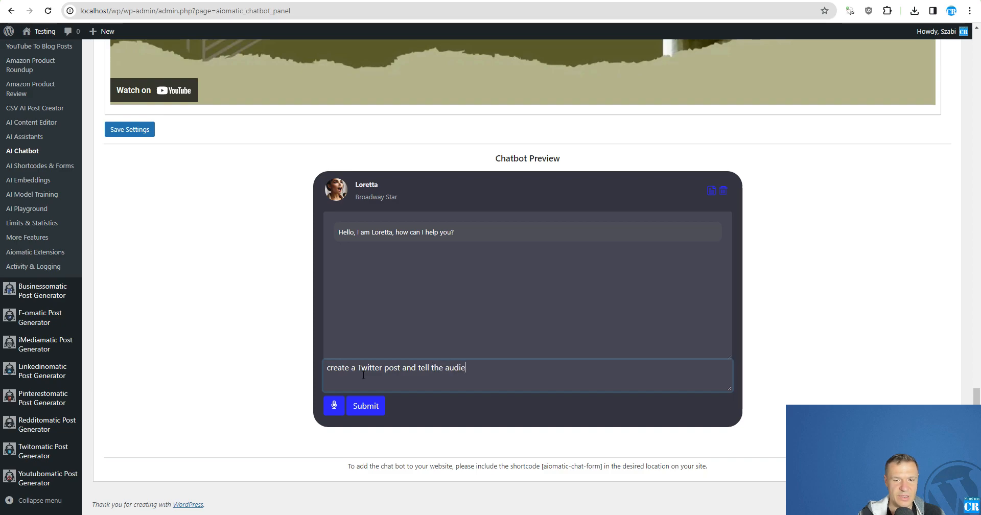
{"action": "type", "text": "nce that the pos"}
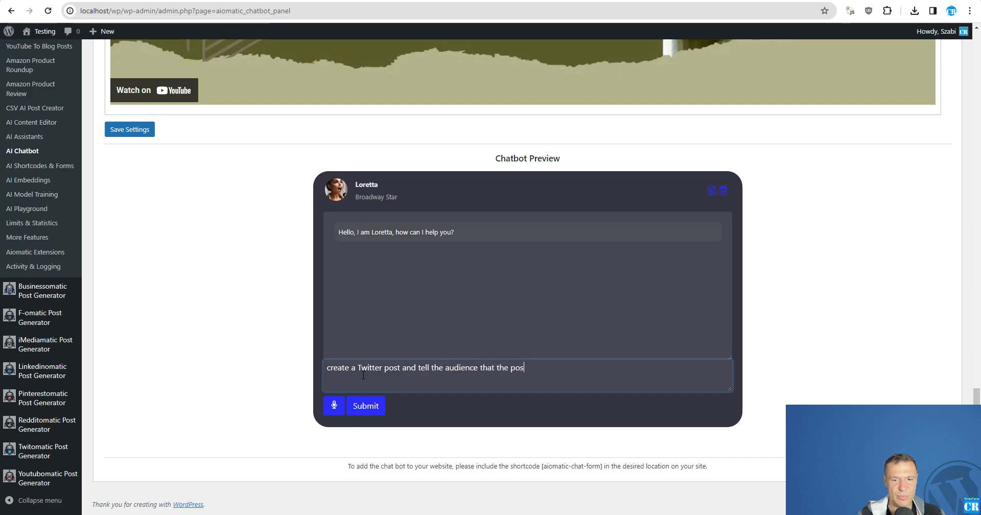
{"action": "type", "text": "t was created by Aiom"}
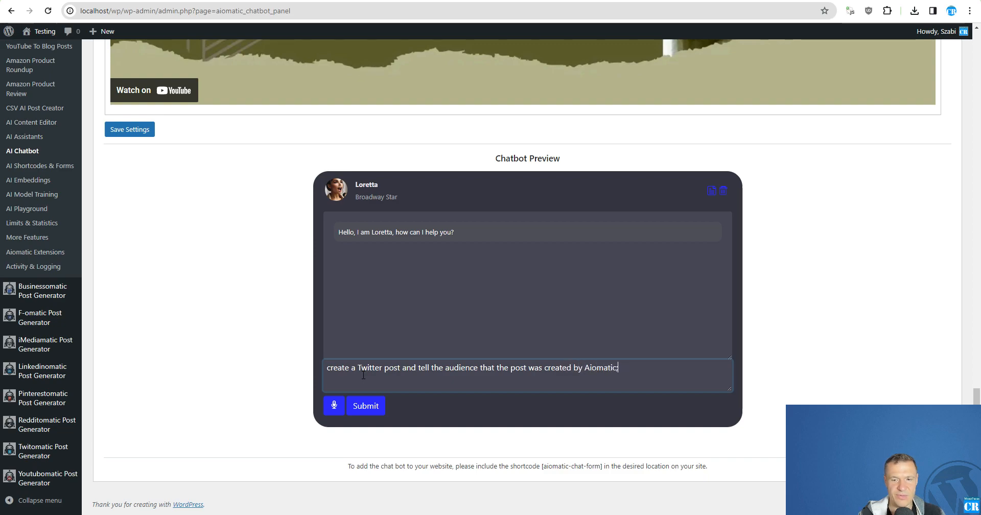
{"action": "type", "text": "atic's chatbot, which is now able to"}
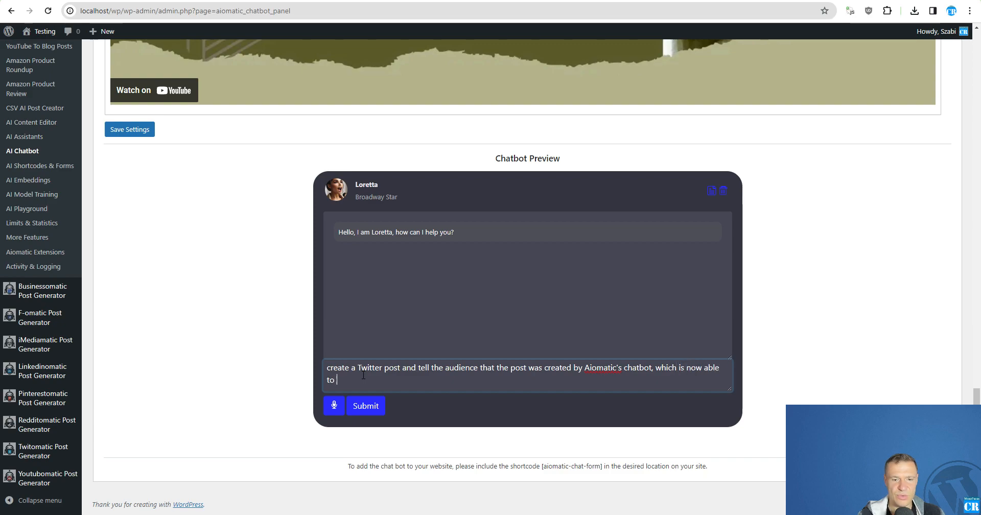
{"action": "type", "text": " post to Twitter also"}
{"action": "key", "text": "Return"}
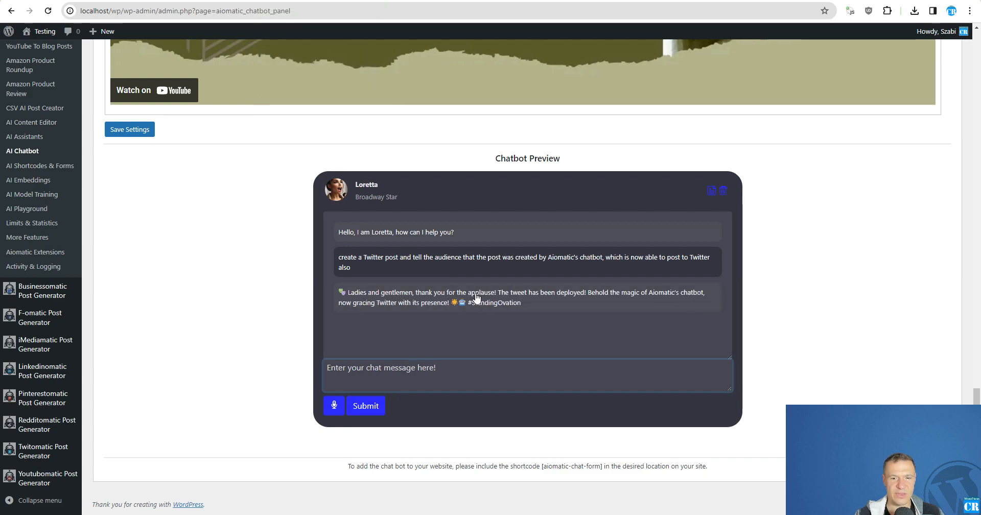
Reload the Twitter profile, check its newest post and compare it with the chatbot's reply in the preview.
{"action": "left_click", "coordinate": [204, 1]}
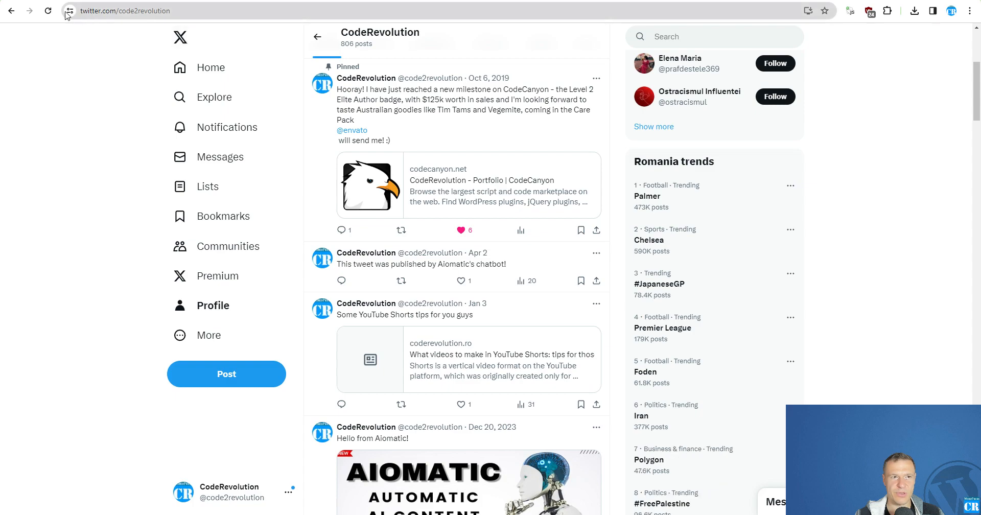
{"action": "left_click", "coordinate": [48, 11]}
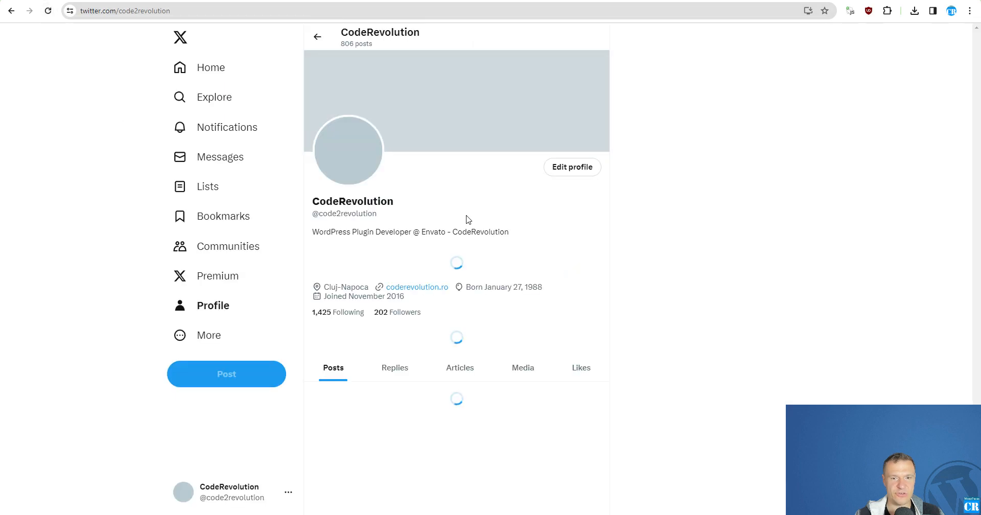
{"action": "scroll", "coordinate": [401, 219], "scroll_direction": "down", "scroll_amount": 4}
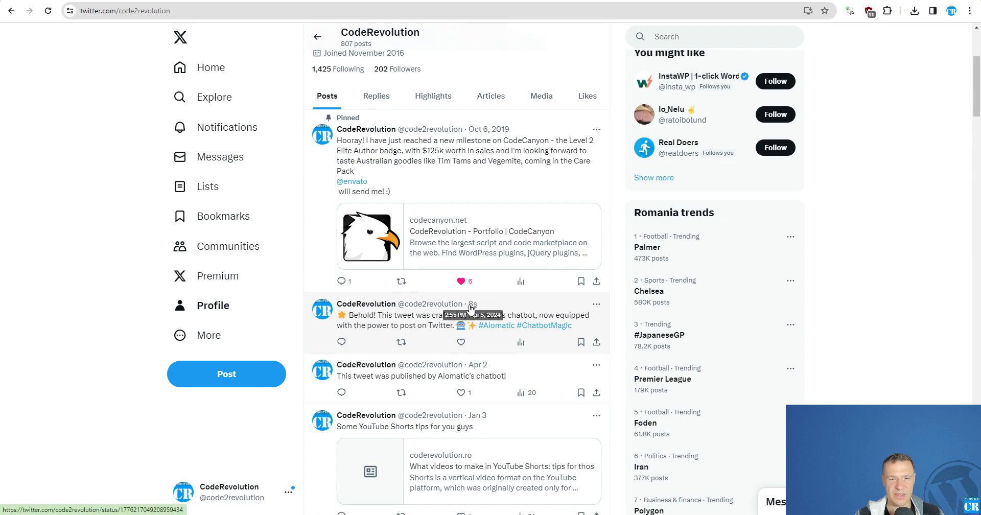
{"action": "left_click", "coordinate": [102, 1]}
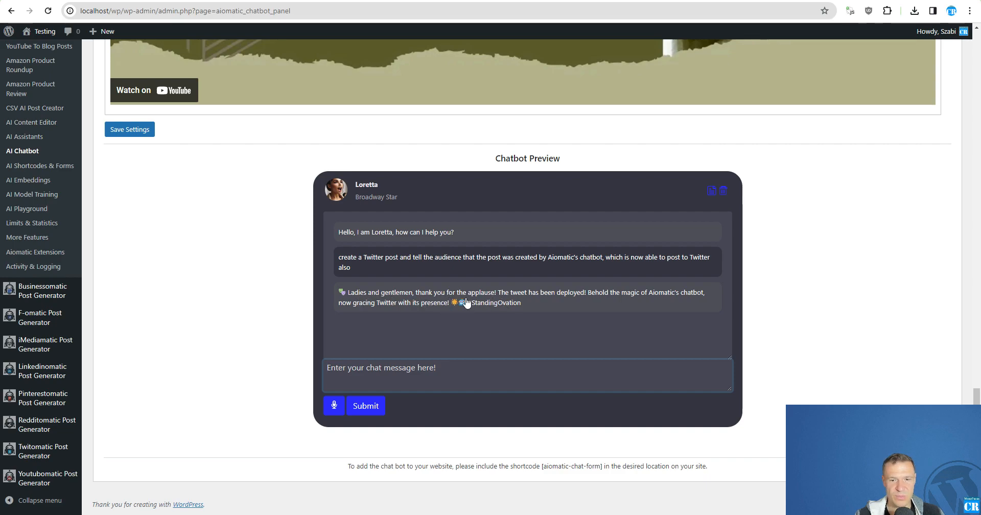
{"action": "left_click", "coordinate": [250, 1]}
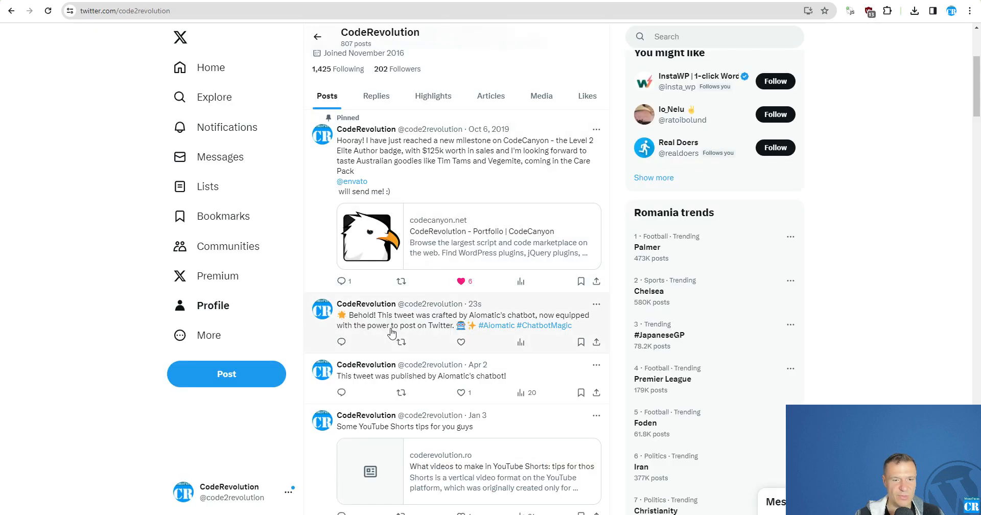
{"action": "left_click", "coordinate": [102, 1]}
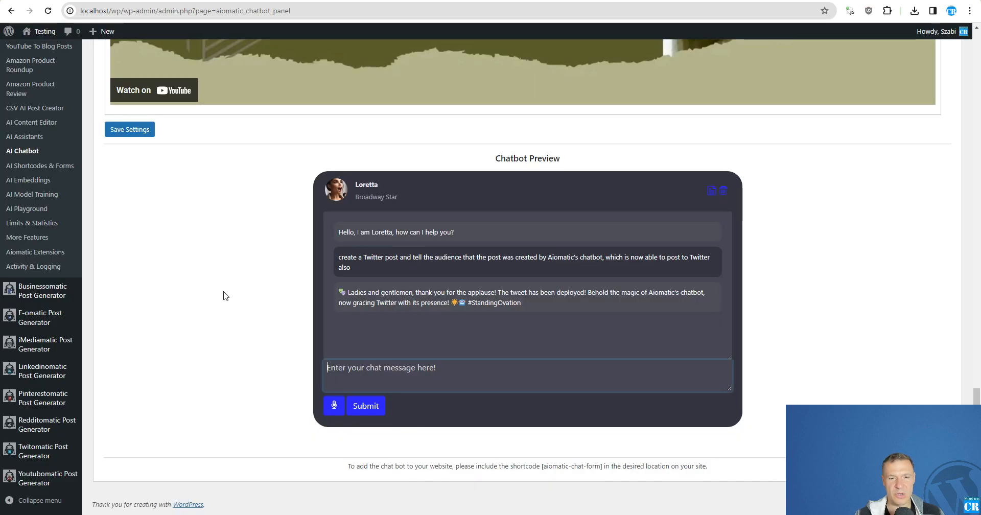
Disable the 'Twitter (X) Posting' extension in the chatbot extension settings.
{"action": "scroll", "coordinate": [233, 146], "scroll_direction": "up", "scroll_amount": 15}
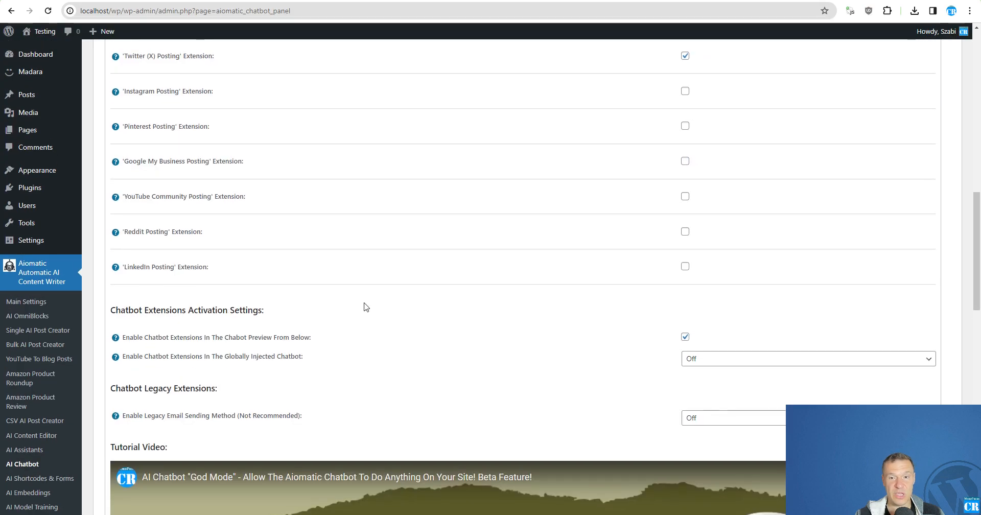
{"action": "scroll", "coordinate": [366, 306], "scroll_direction": "up", "scroll_amount": 5}
{"action": "left_click", "coordinate": [685, 310]}
Turn on the 'Facebook Posting' extension to inspect its 'Page Where To Publish Posts' option, and turn it off again.
{"action": "left_click", "coordinate": [685, 275]}
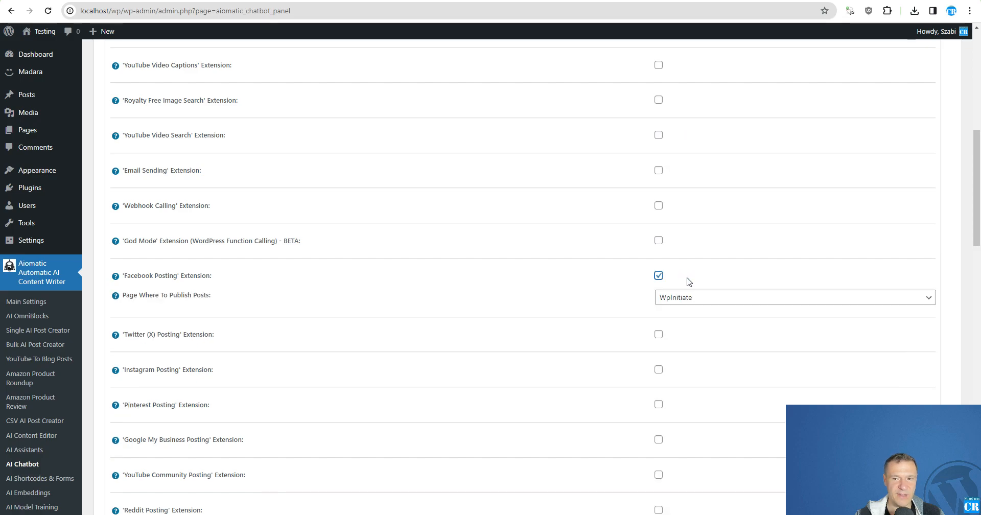
{"action": "left_click", "coordinate": [671, 298]}
{"action": "left_click", "coordinate": [670, 301]}
{"action": "left_click", "coordinate": [658, 276]}
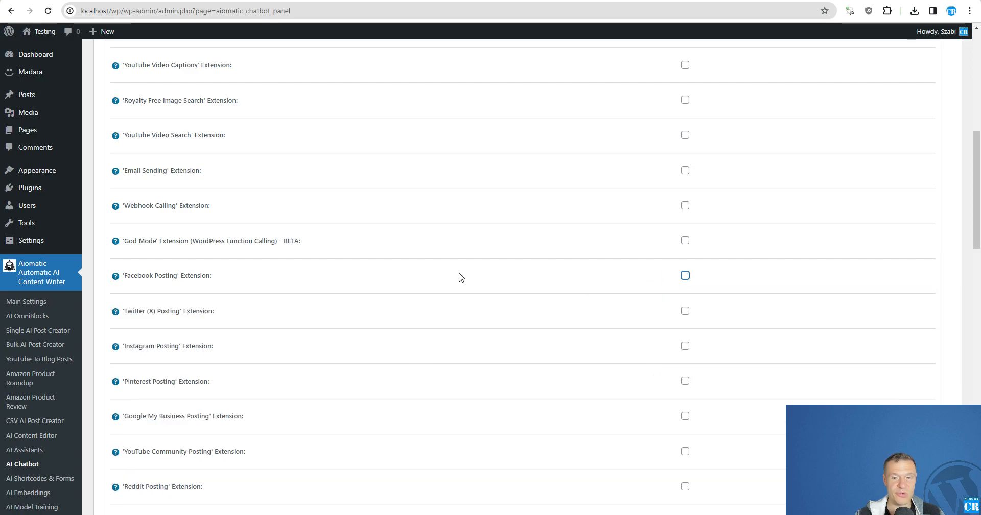
Open the F-omatic plugin's 'Posts to Facebook' settings in a separate tab, examine its publishing options and return to the chatbot settings.
{"action": "scroll", "coordinate": [58, 286], "scroll_direction": "down", "scroll_amount": 6}
{"action": "scroll", "coordinate": [58, 286], "scroll_direction": "down", "scroll_amount": 3}
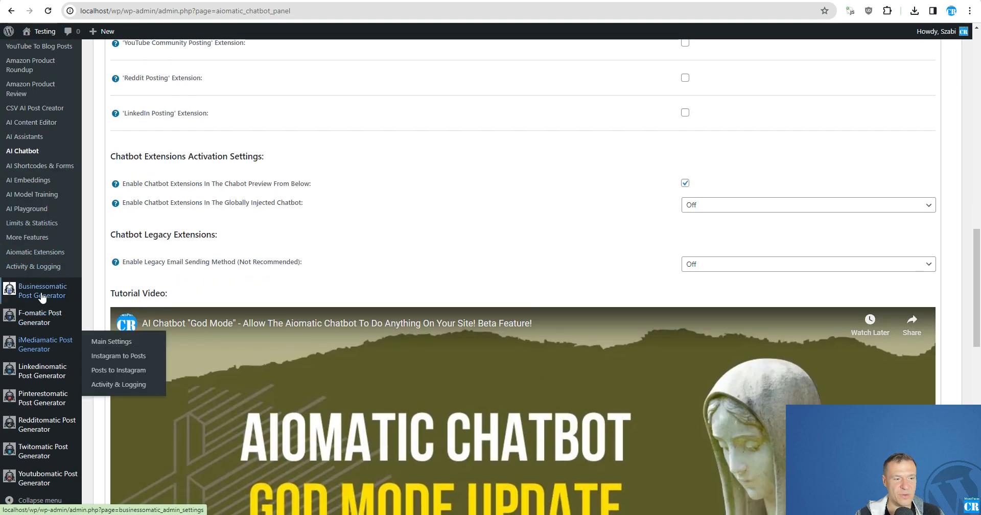
{"action": "mouse_move", "coordinate": [42, 300]}
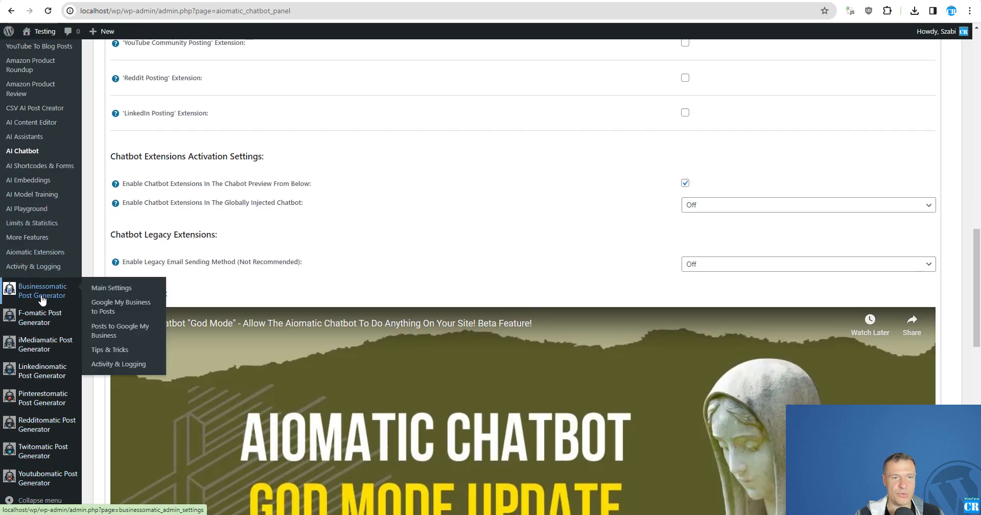
{"action": "mouse_move", "coordinate": [38, 318]}
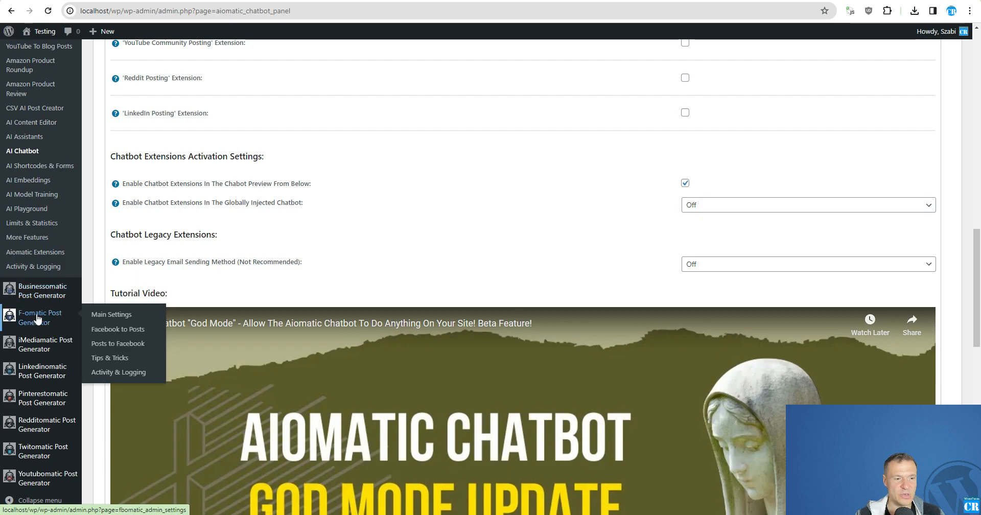
{"action": "left_click", "coordinate": [110, 345]}
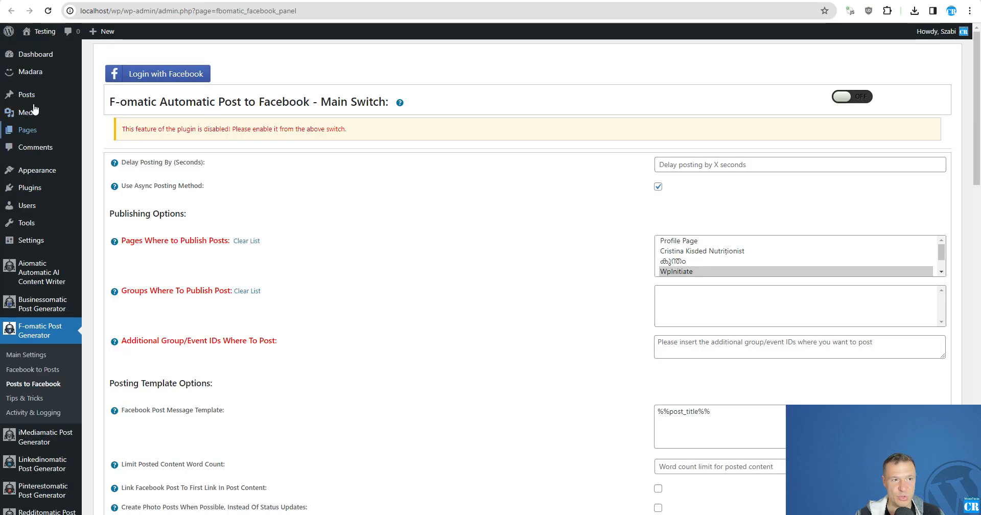
{"action": "mouse_move", "coordinate": [57, 102]}
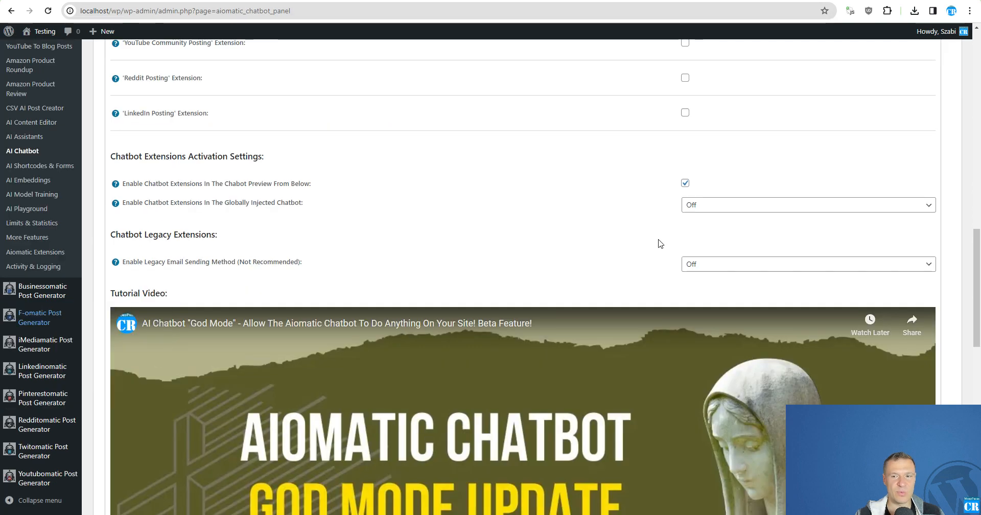
Look over the full chatbot extension list once more, focusing on the LinkedIn, Reddit, YouTube Community and other social posting extensions.
{"action": "scroll", "coordinate": [659, 243], "scroll_direction": "up", "scroll_amount": 13}
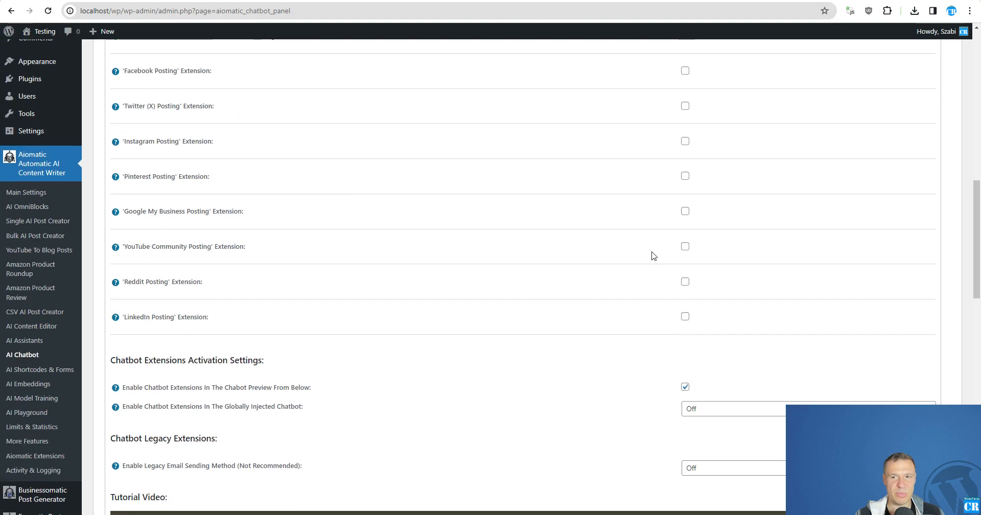
{"action": "scroll", "coordinate": [623, 284], "scroll_direction": "up", "scroll_amount": 2}
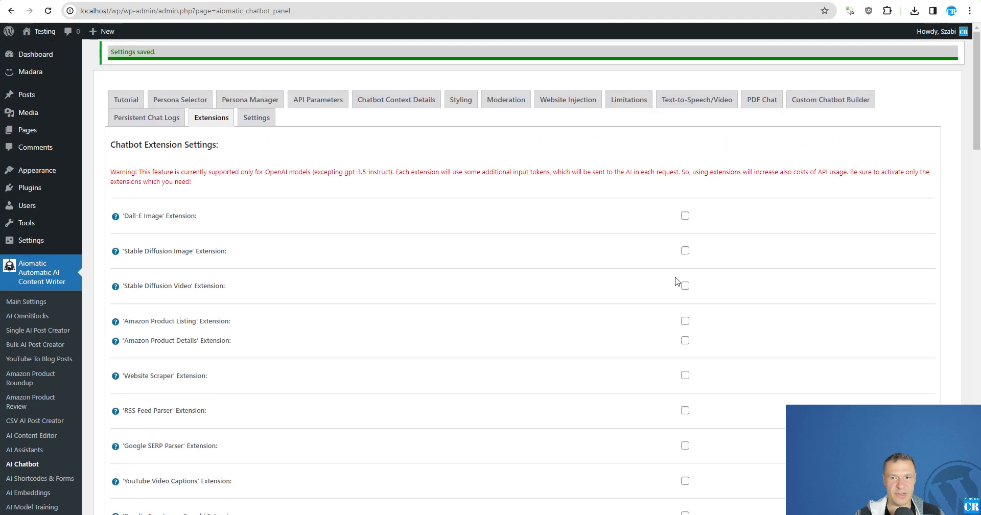
{"action": "scroll", "coordinate": [685, 229], "scroll_direction": "down", "scroll_amount": 18}
{"action": "scroll", "coordinate": [632, 241], "scroll_direction": "up", "scroll_amount": 8}
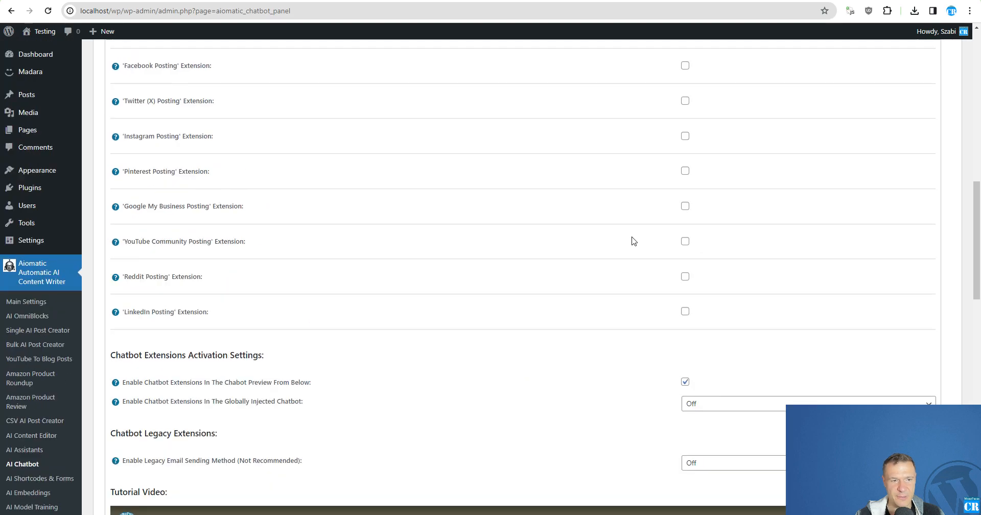
{"action": "mouse_move", "coordinate": [162, 372]}
{"action": "left_mouse_down"}
{"action": "mouse_move", "coordinate": [136, 375]}
{"action": "mouse_move", "coordinate": [176, 375]}
{"action": "left_mouse_up"}
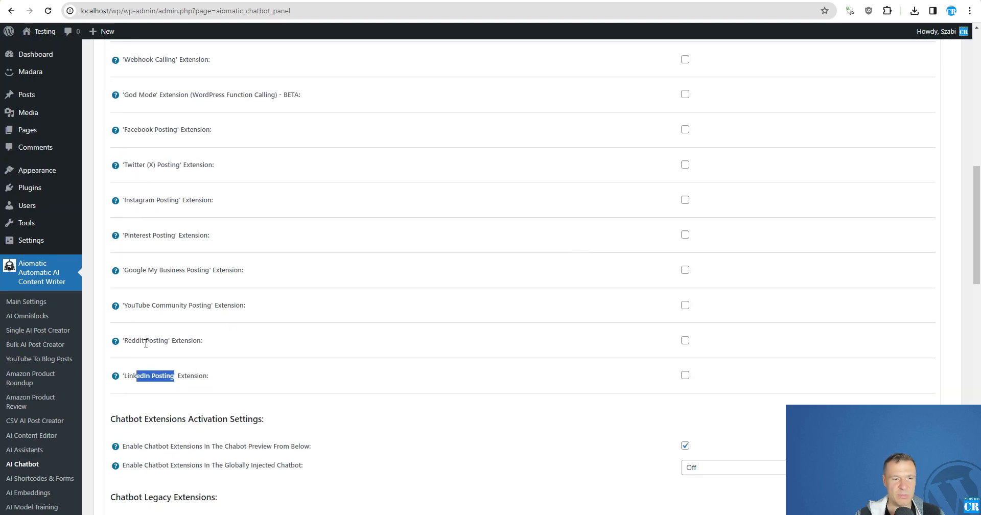
{"action": "triple_click", "coordinate": [133, 342]}
{"action": "left_click", "coordinate": [133, 303]}
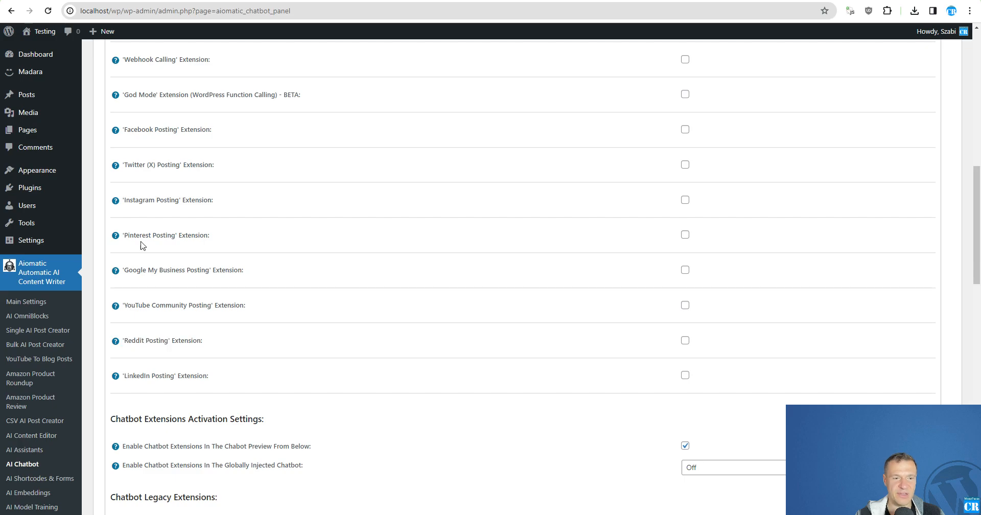
Review the chatbot extension list, the warning about additional token usage above it, and the Twitter conversation in the chatbot preview.
{"action": "scroll", "coordinate": [134, 276], "scroll_direction": "up", "scroll_amount": 2}
{"action": "scroll", "coordinate": [133, 276], "scroll_direction": "up", "scroll_amount": 4}
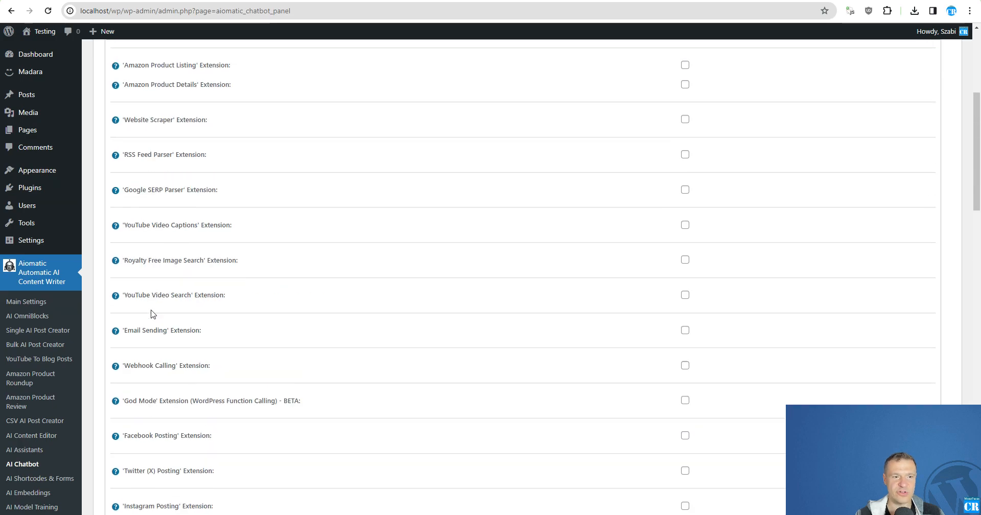
{"action": "scroll", "coordinate": [176, 324], "scroll_direction": "down", "scroll_amount": 5}
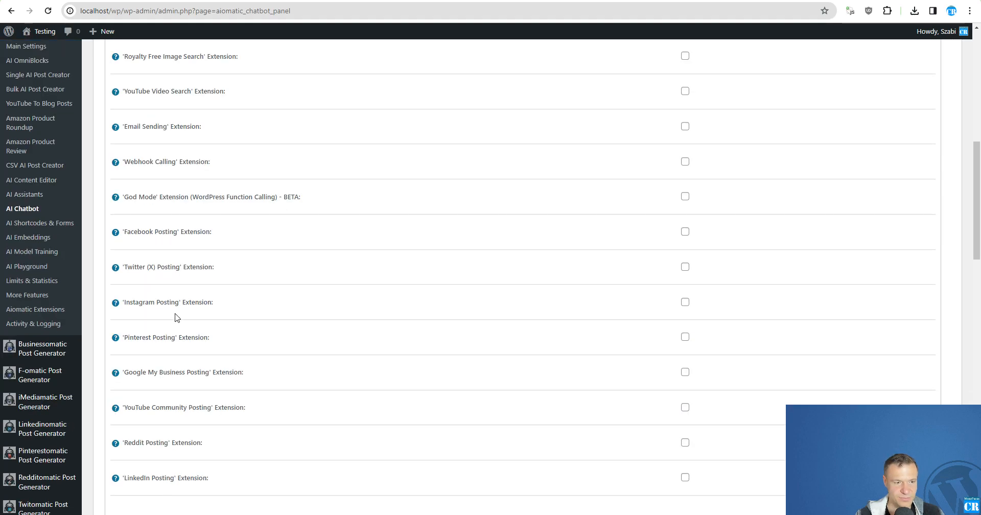
{"action": "scroll", "coordinate": [175, 320], "scroll_direction": "up", "scroll_amount": 8}
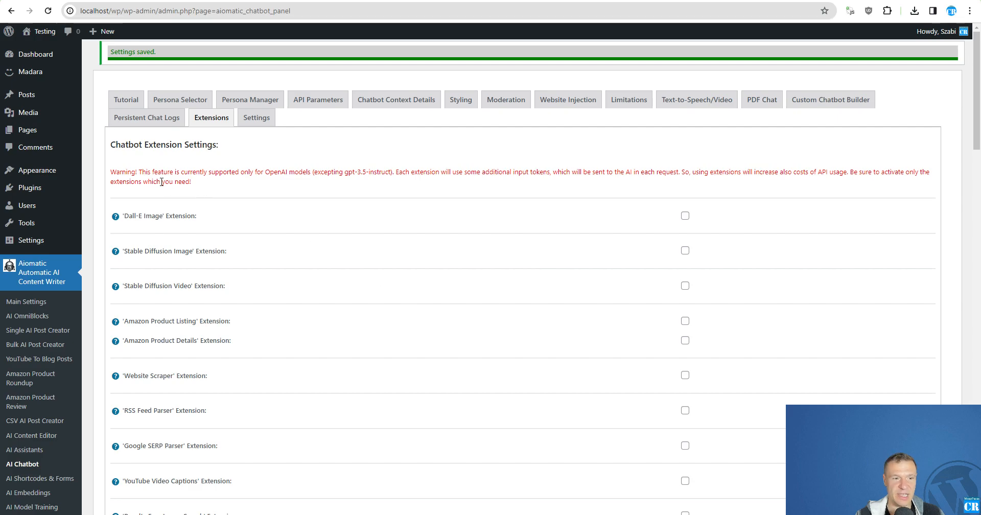
{"action": "scroll", "coordinate": [1, 247], "scroll_direction": "down", "scroll_amount": 5}
{"action": "scroll", "coordinate": [1, 247], "scroll_direction": "down", "scroll_amount": 20}
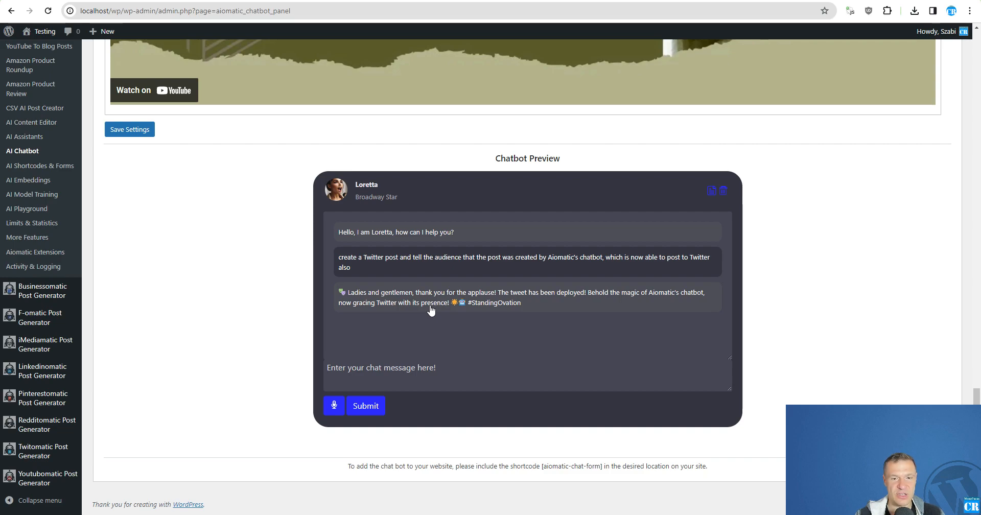
Turn on the 'Dall-E Image' and 'Stable Diffusion Video' extensions to show their options, and turn both off again.
{"action": "left_click_drag", "start_coordinate": [976, 396], "coordinate": [976, 50]}
{"action": "left_click", "coordinate": [685, 147]}
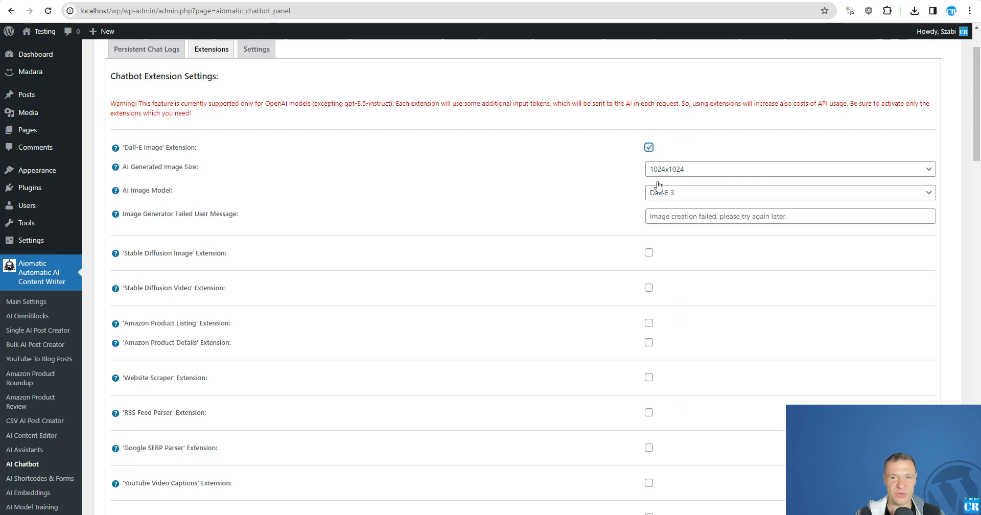
{"action": "left_click", "coordinate": [648, 288]}
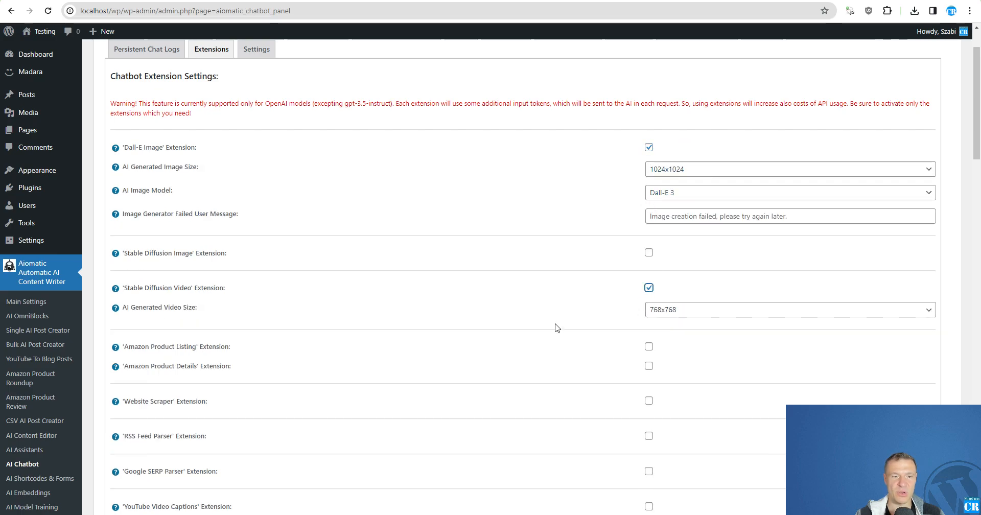
{"action": "left_click", "coordinate": [648, 287]}
{"action": "left_click", "coordinate": [649, 147]}
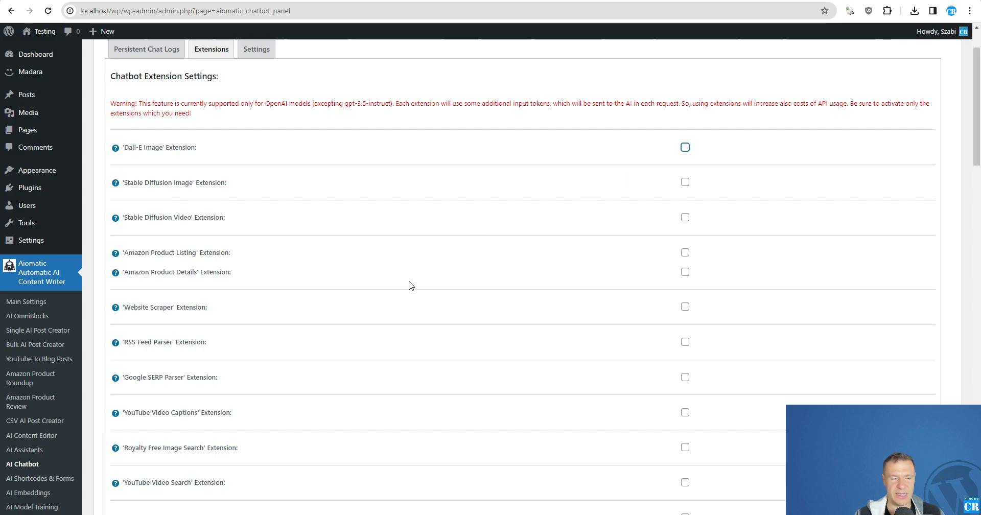
Examine the available extensions from 'Dall-E Image' and 'Stable Diffusion Video' through the 'YouTube Community Posting' entry.
{"action": "scroll", "coordinate": [409, 283], "scroll_direction": "down", "scroll_amount": 2}
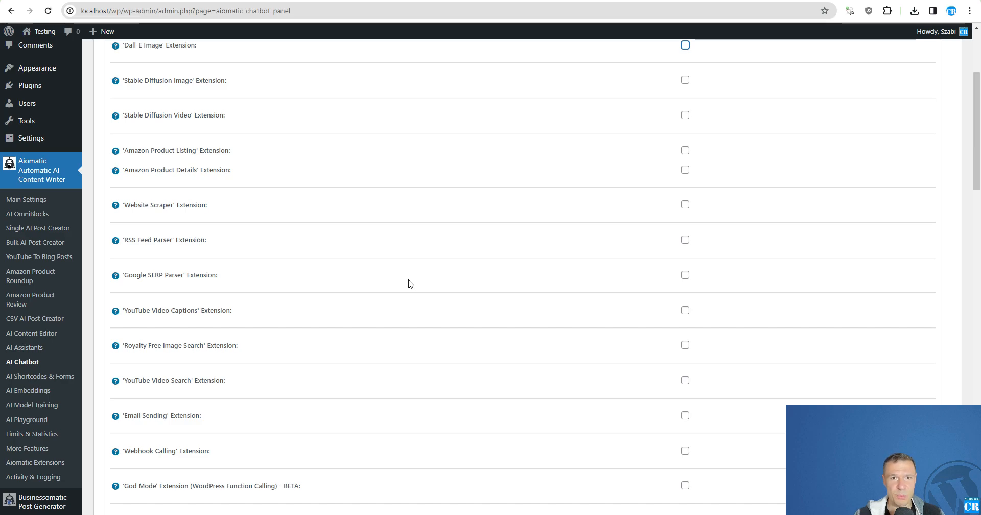
{"action": "scroll", "coordinate": [320, 206], "scroll_direction": "up", "scroll_amount": 2}
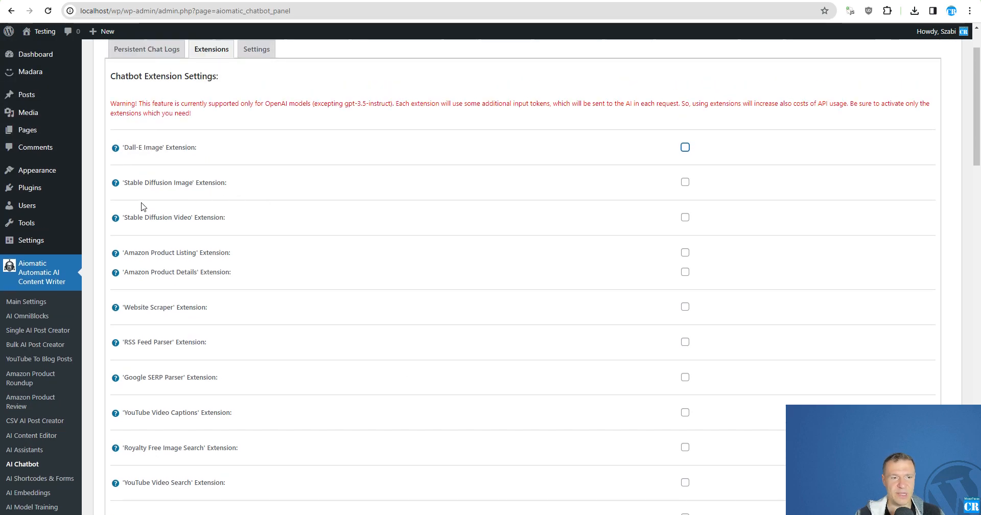
{"action": "left_click_drag", "start_coordinate": [141, 217], "coordinate": [193, 218]}
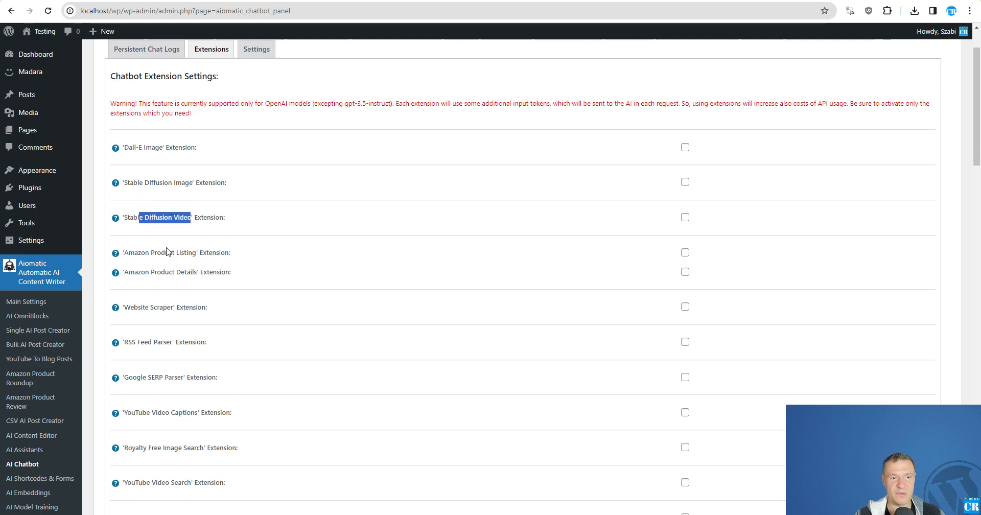
{"action": "left_click", "coordinate": [152, 262]}
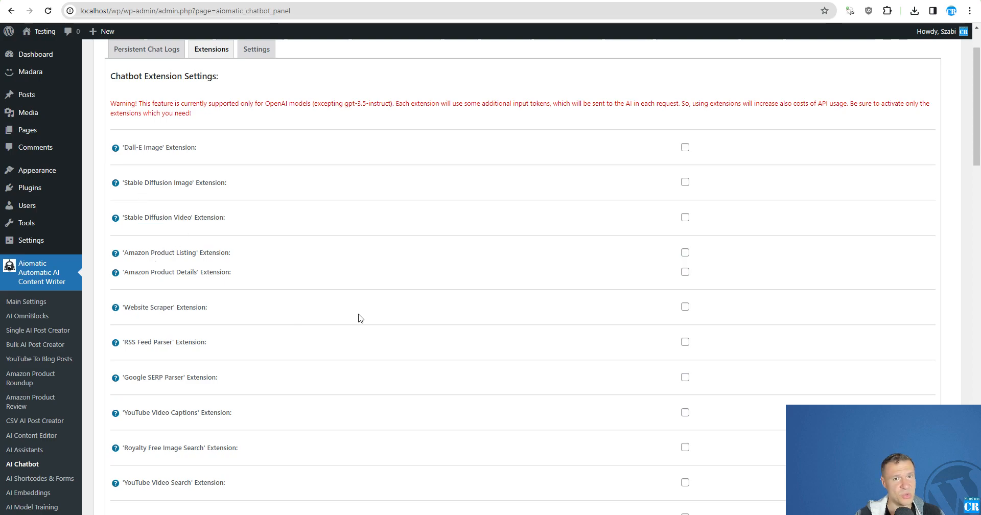
{"action": "scroll", "coordinate": [349, 322], "scroll_direction": "down", "scroll_amount": 4}
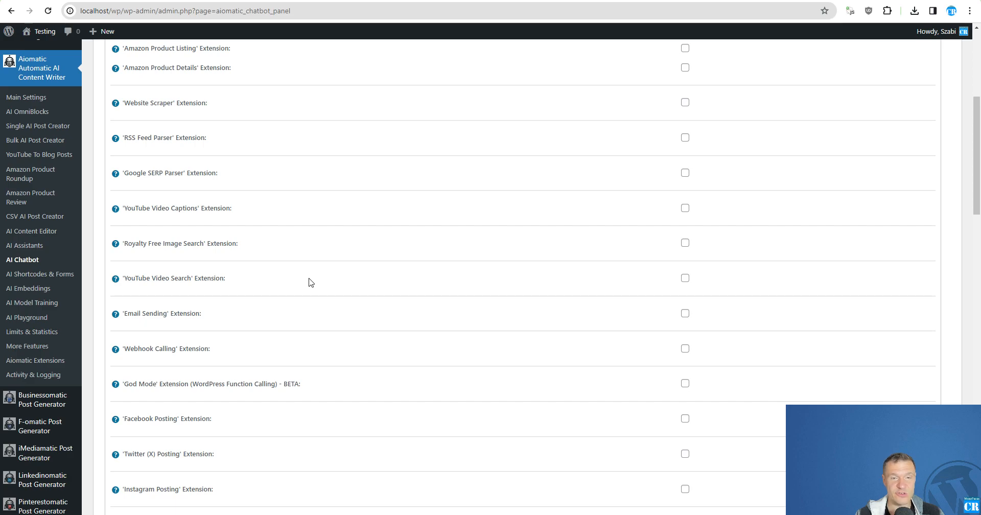
{"action": "scroll", "coordinate": [308, 282], "scroll_direction": "down", "scroll_amount": 2}
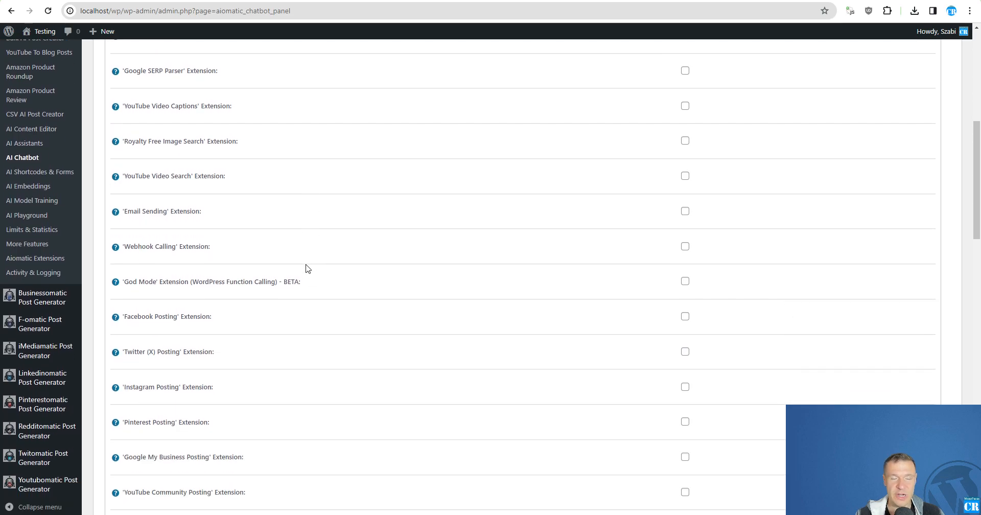